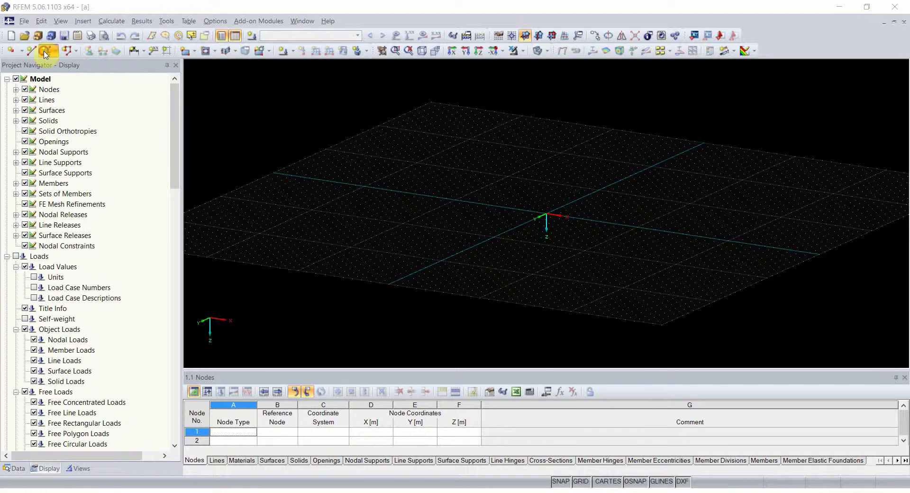
Set up a new beam member with an IPE 180 cross-section in Steel S 235.
click(66, 50)
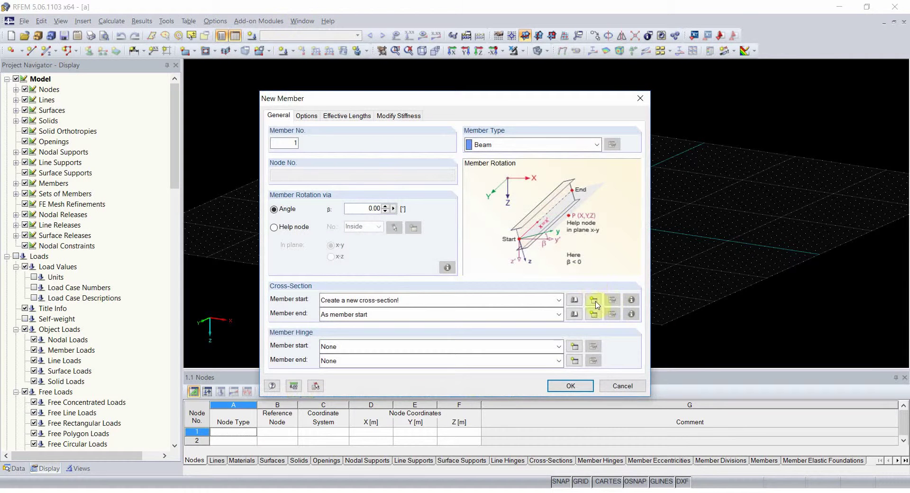
click(594, 301)
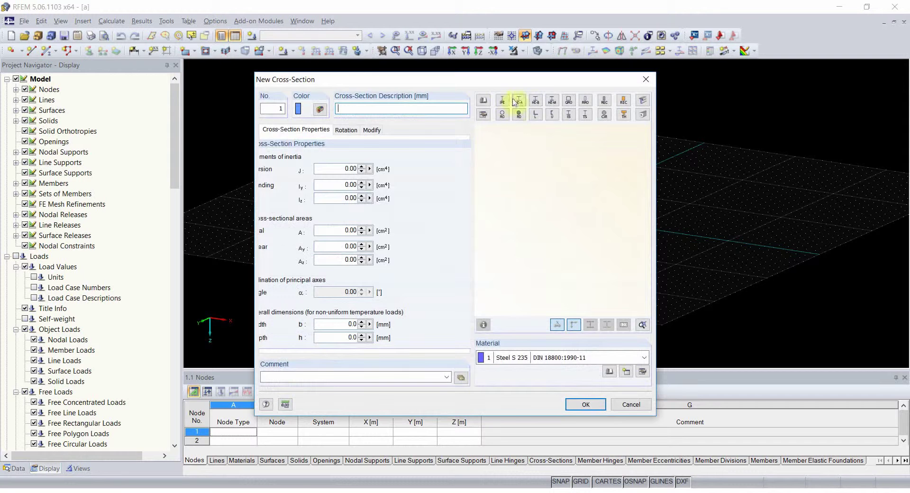
click(504, 101)
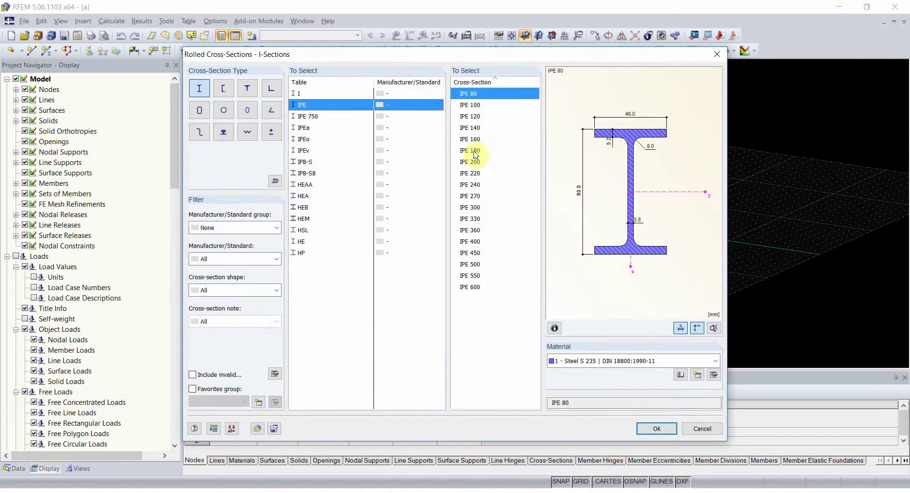
click(473, 150)
click(647, 429)
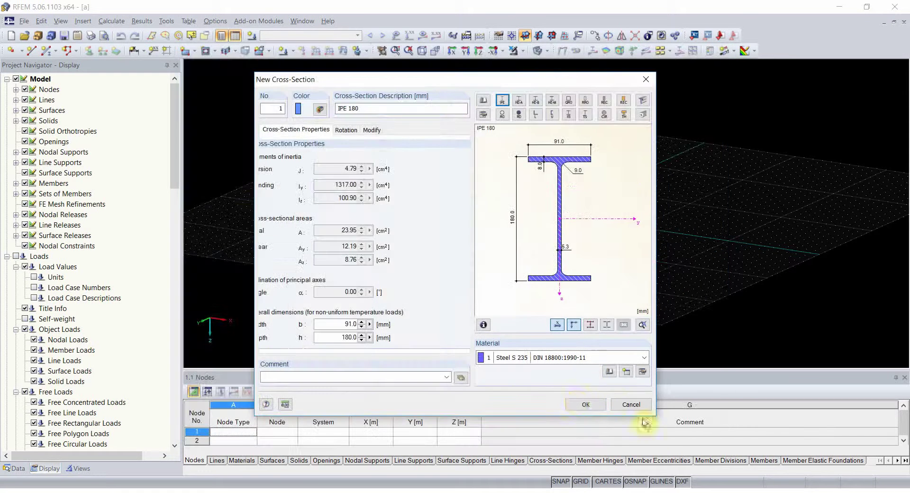
click(576, 405)
click(573, 389)
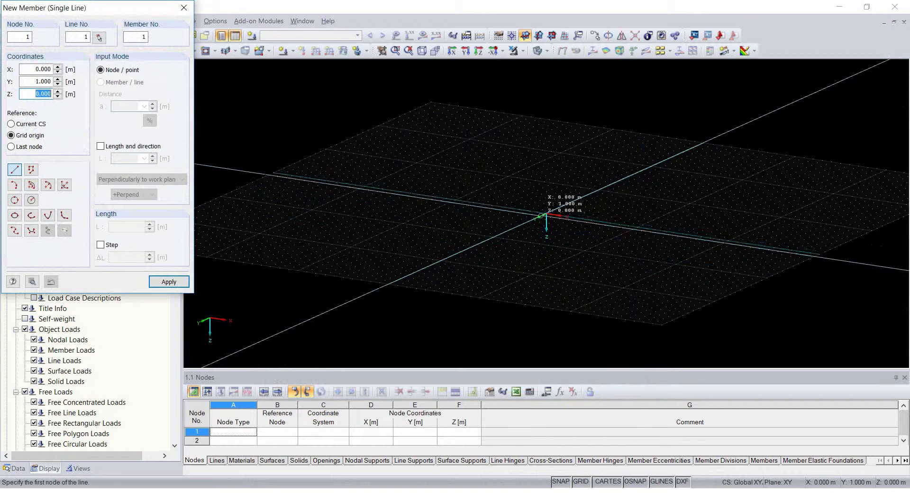
Draw the member from the grid origin along the negative Y-axis with a length of 10 m.
scroll(555, 216, up, 3)
click(534, 206)
scroll(541, 208, up, 2)
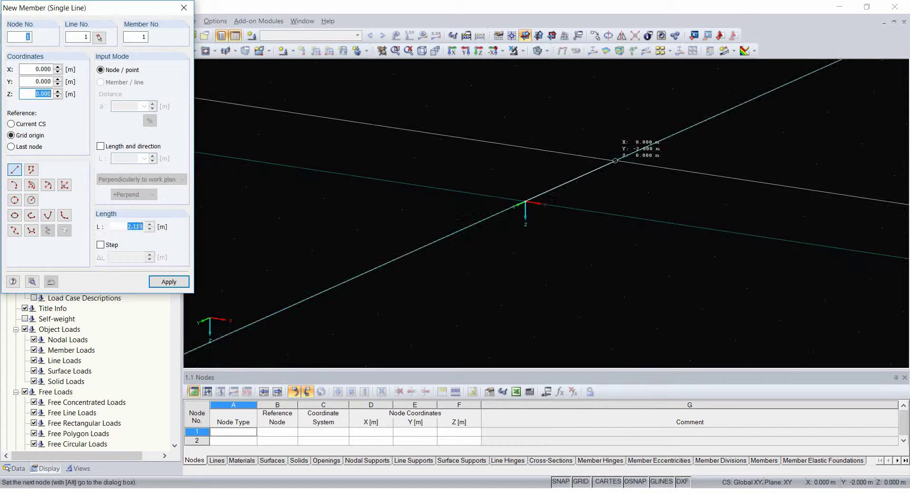
text(10)
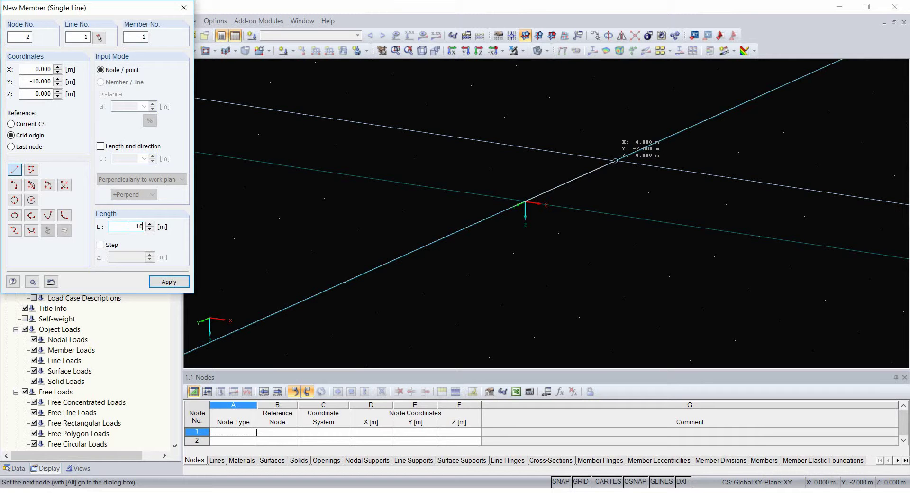
key(Return)
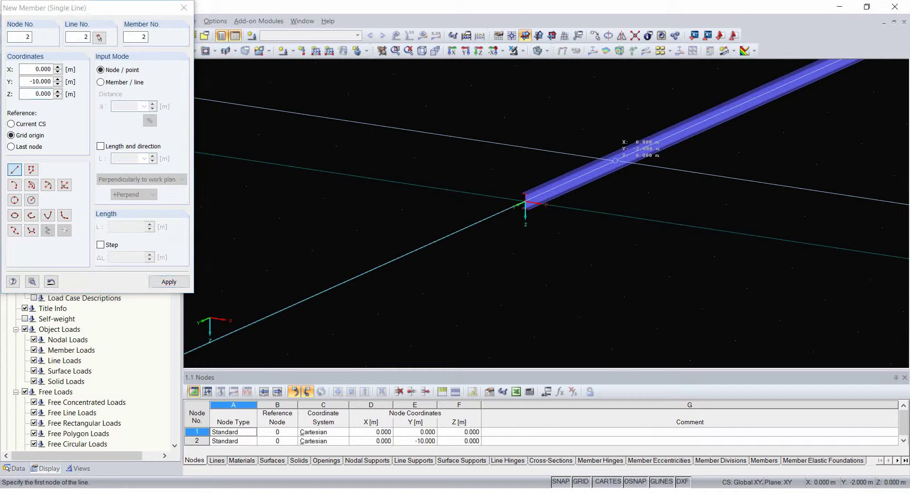
key(Escape)
middle_drag(627, 227, 645, 271)
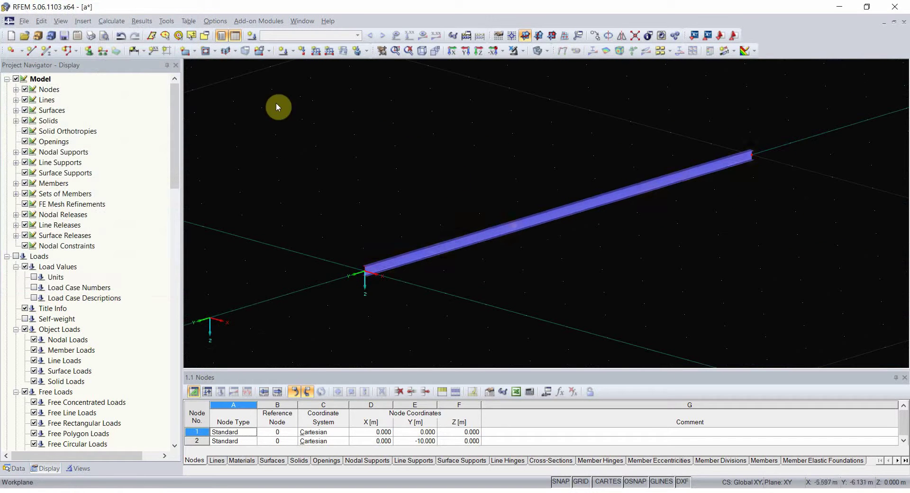
Create a nodal support type fixed in X, Y and Z, with rotation restrained about Y and released about Z.
click(88, 50)
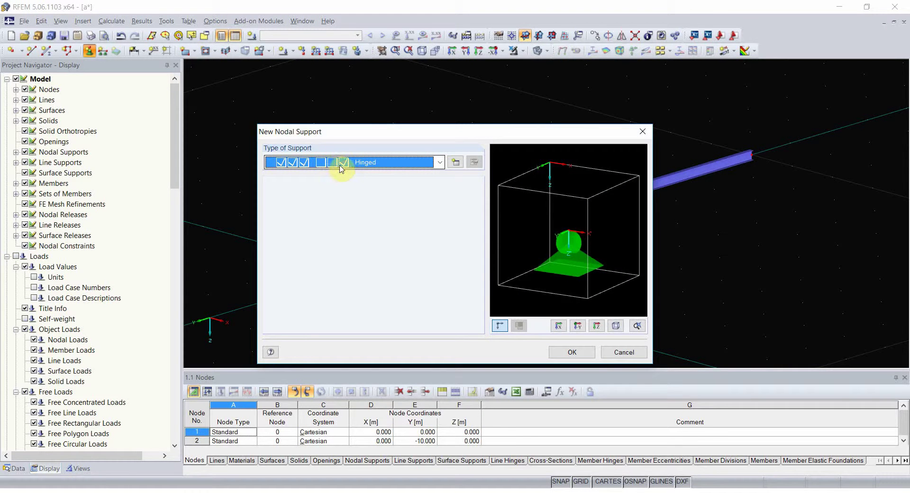
click(454, 162)
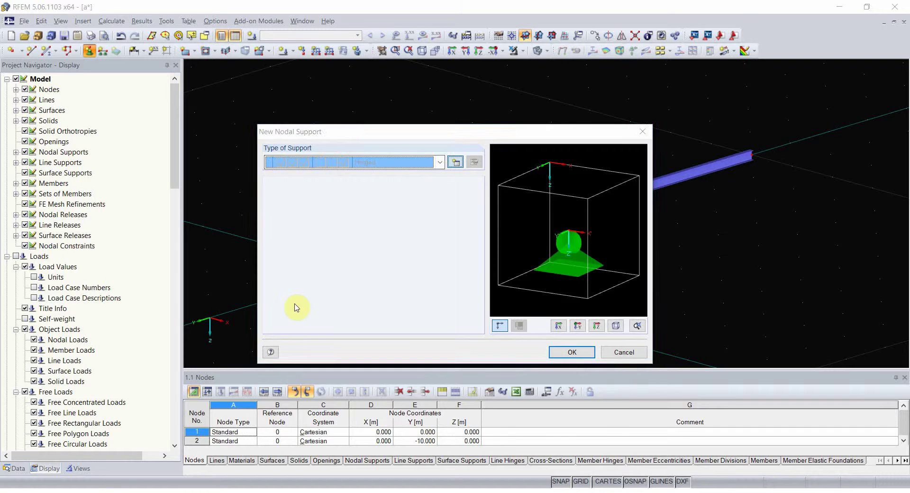
click(301, 337)
click(301, 324)
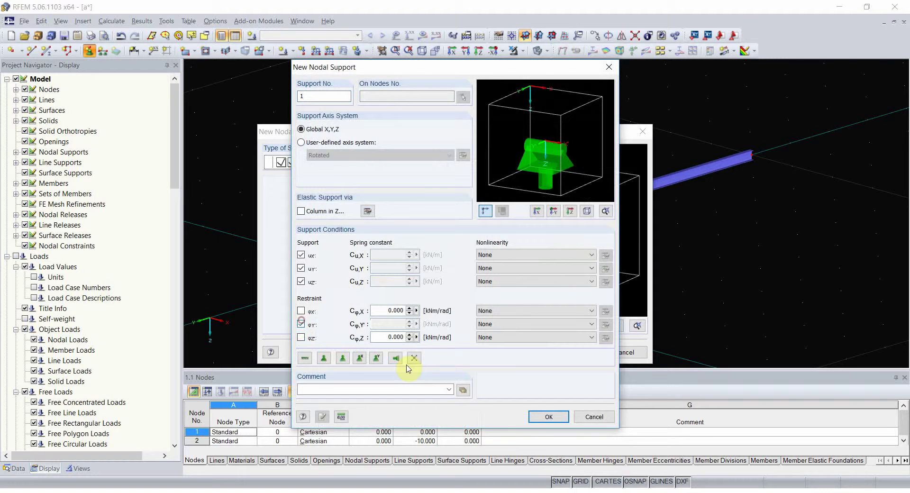
click(549, 417)
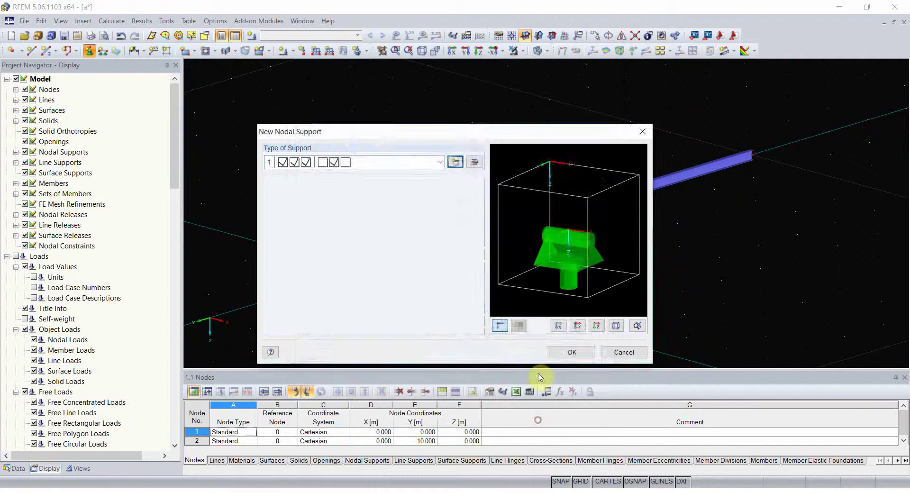
click(570, 350)
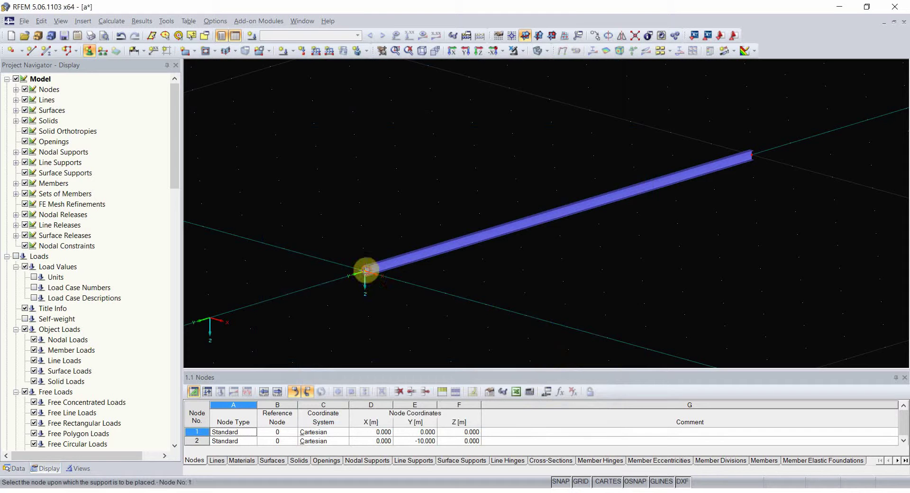
Place the new nodal support on both end nodes of the beam.
click(365, 271)
click(760, 161)
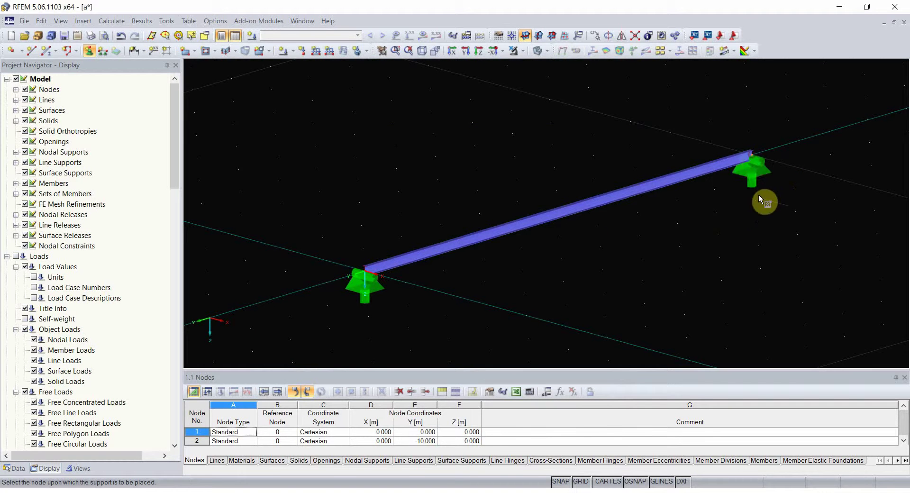
key(Escape)
middle_drag(704, 232, 687, 244)
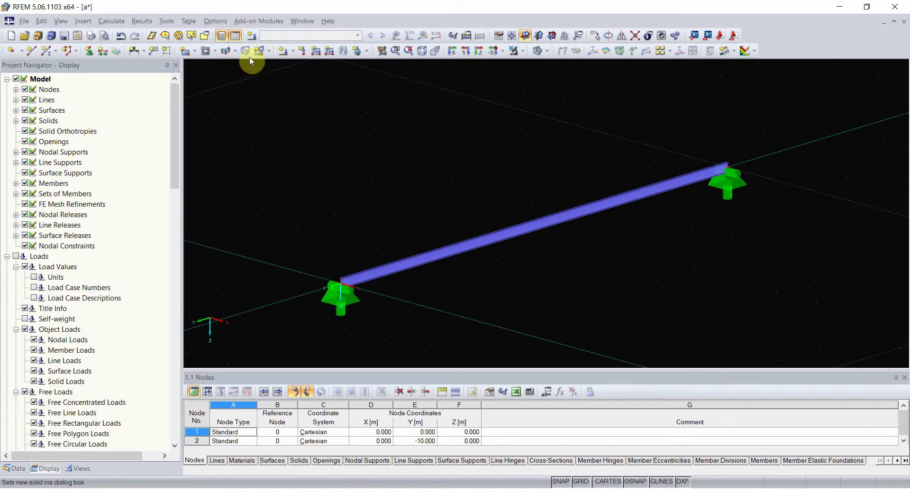
Create permanent load case LC1 with the description "Load" and deactivate its self-weight.
click(284, 50)
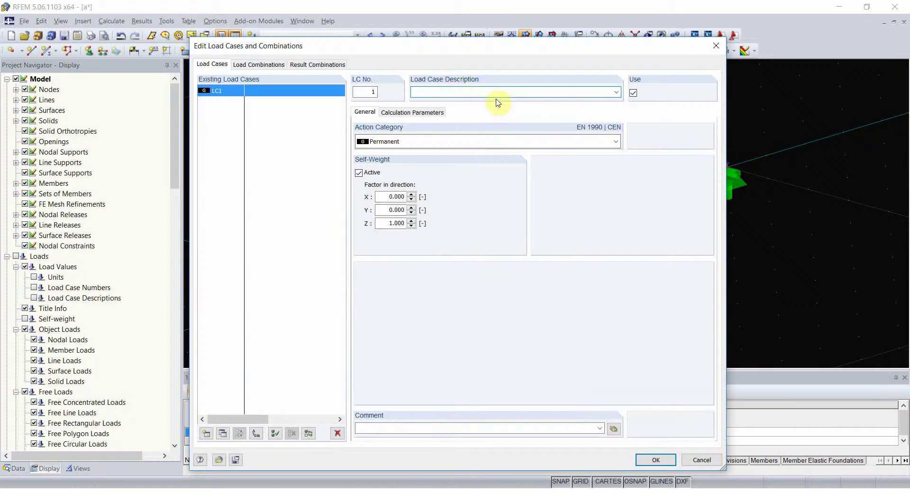
text(Load)
click(360, 172)
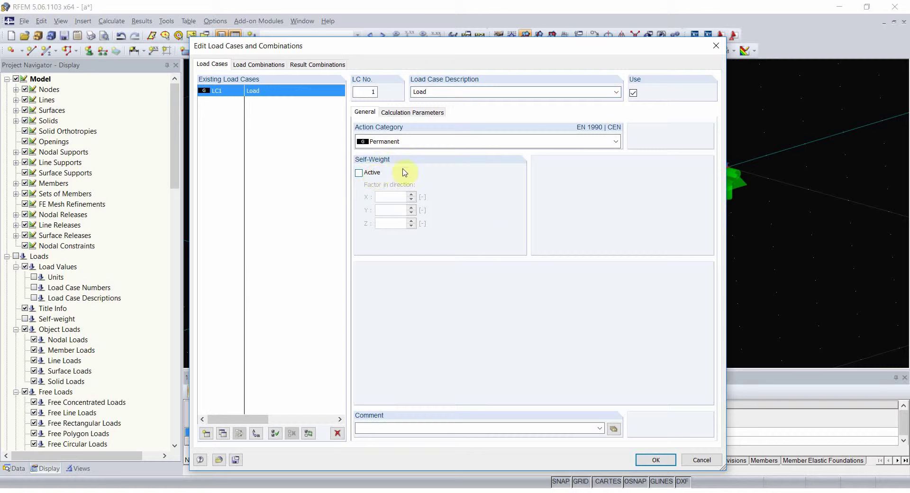
click(653, 462)
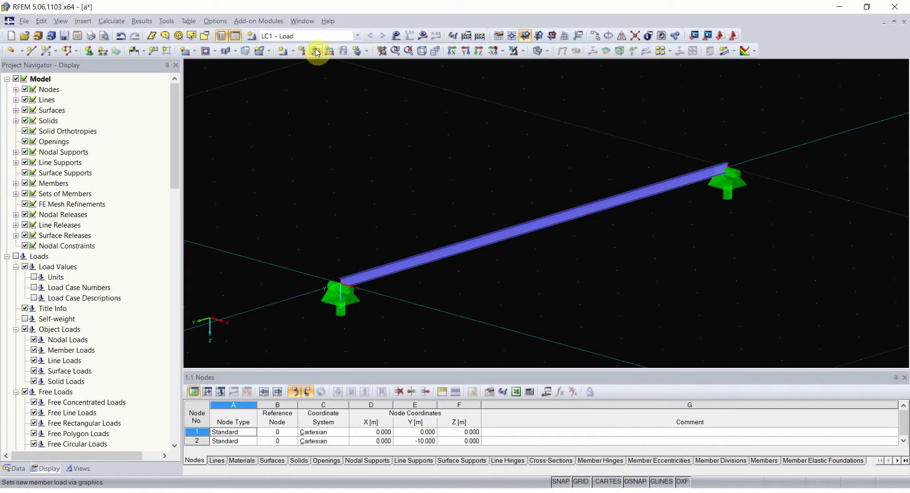
Apply a uniform member load of 1 kN/m in global direction ZL to the beam.
click(316, 50)
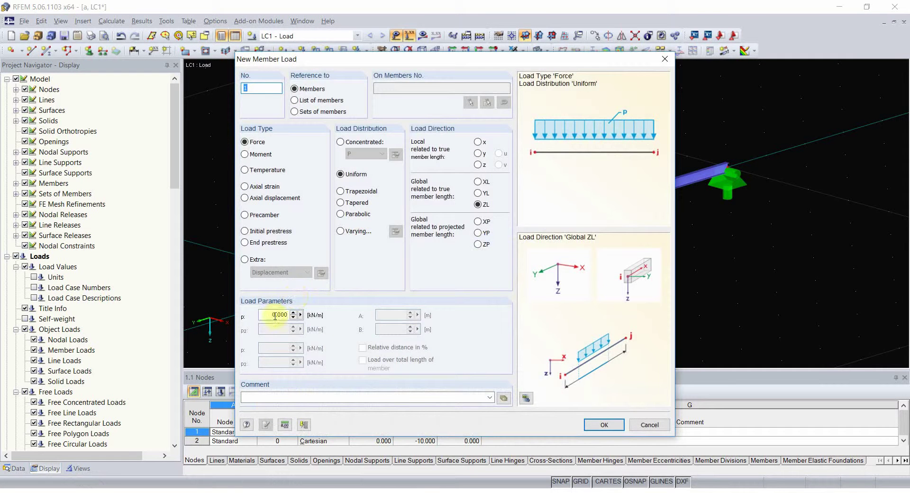
double_click(278, 315)
text(1)
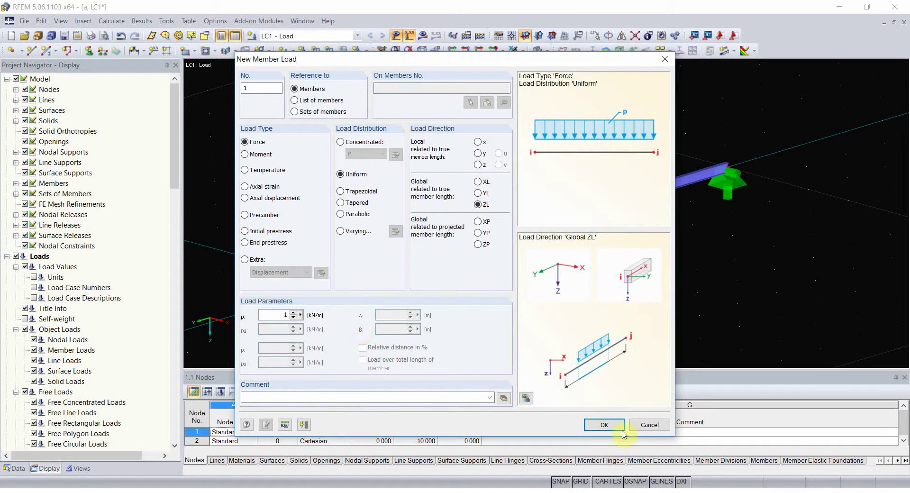
click(605, 424)
click(603, 424)
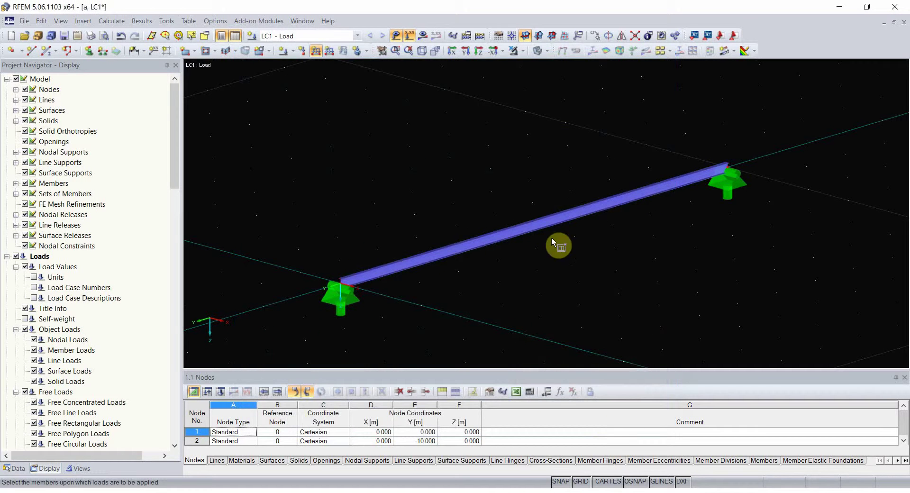
click(539, 224)
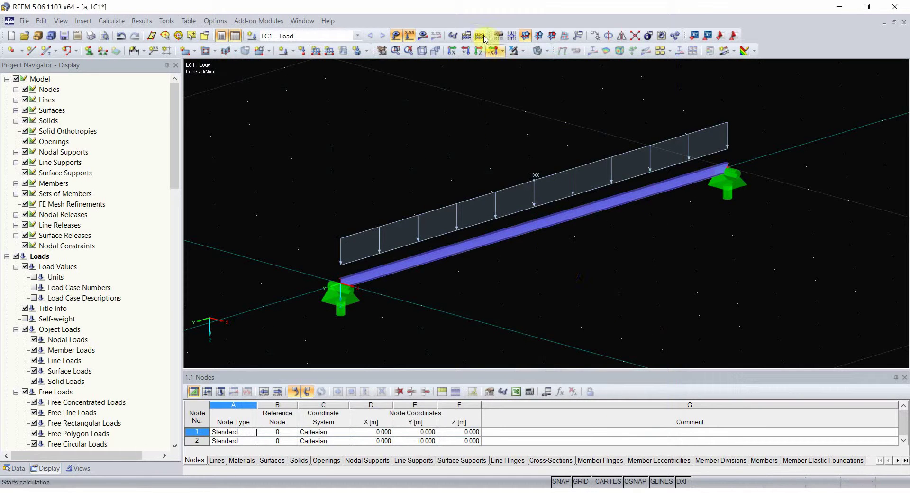
Calculate load case LC1 and display the member bending moment diagram My.
click(422, 36)
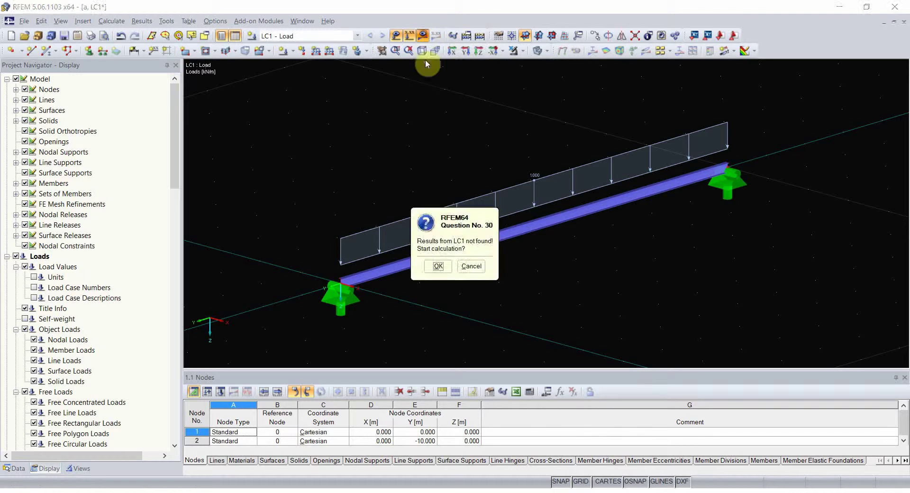
click(439, 266)
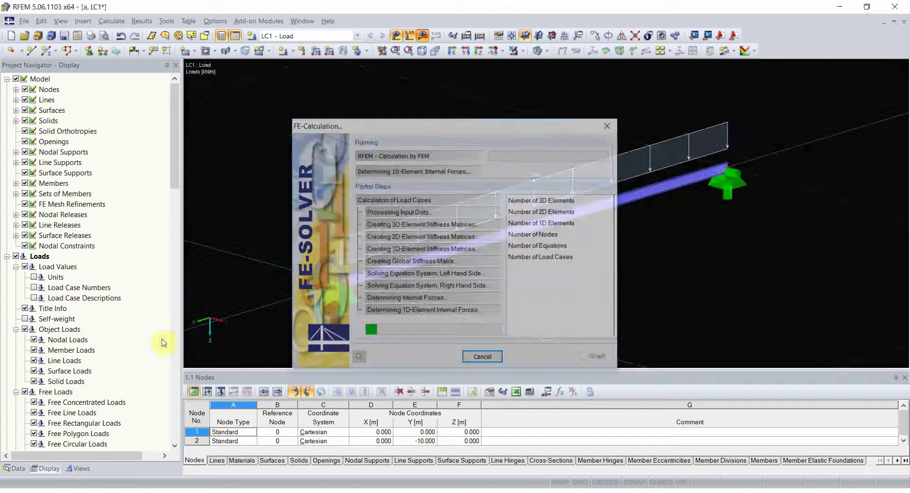
click(17, 163)
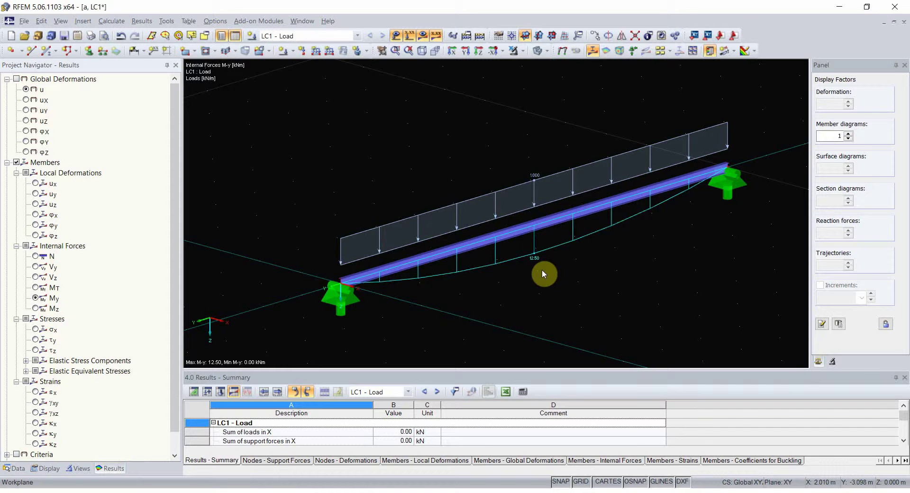
Open the RF-STEEL EC3 add-on module and select LC1 and all members for ultimate limit state design.
click(16, 468)
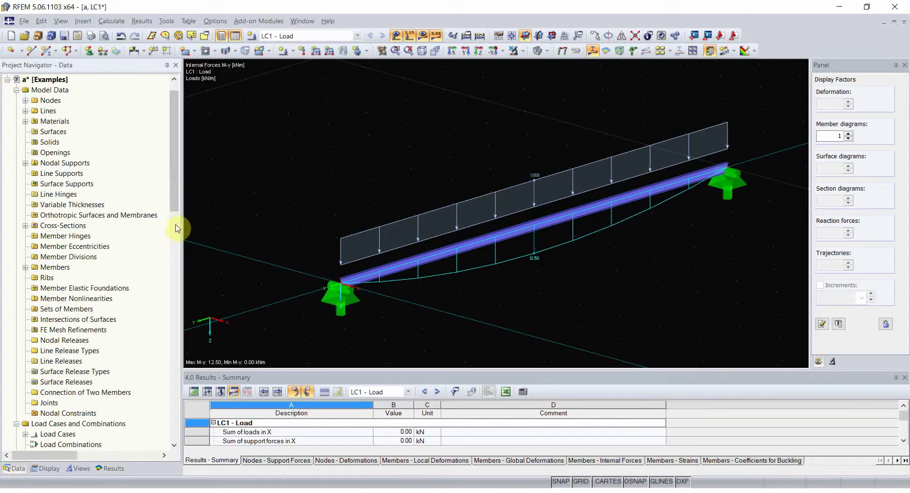
drag(174, 198, 180, 262)
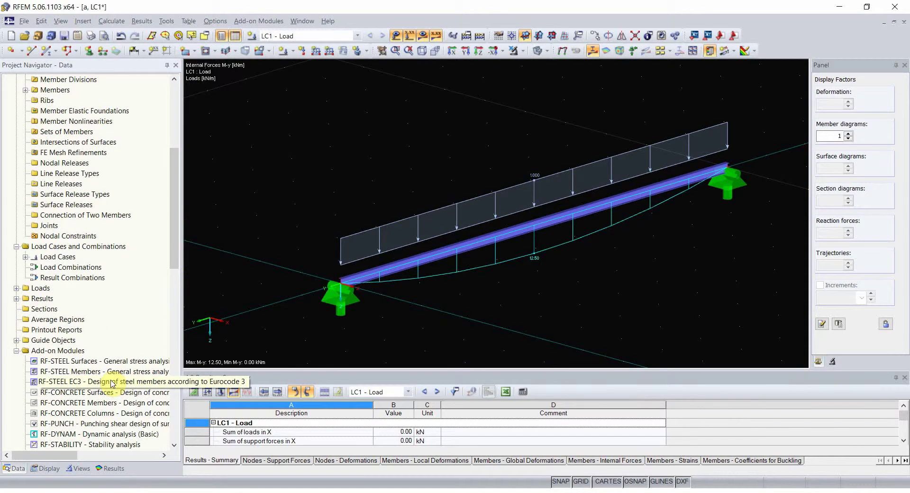
double_click(112, 382)
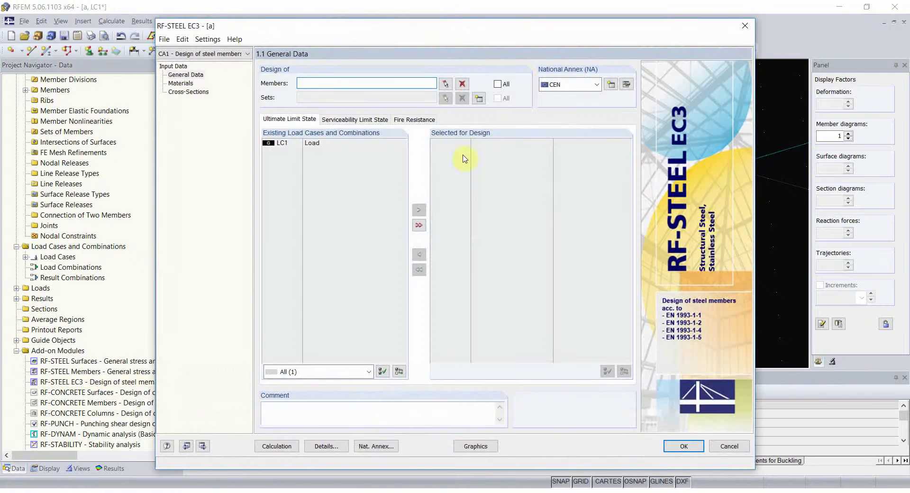
click(418, 225)
click(497, 84)
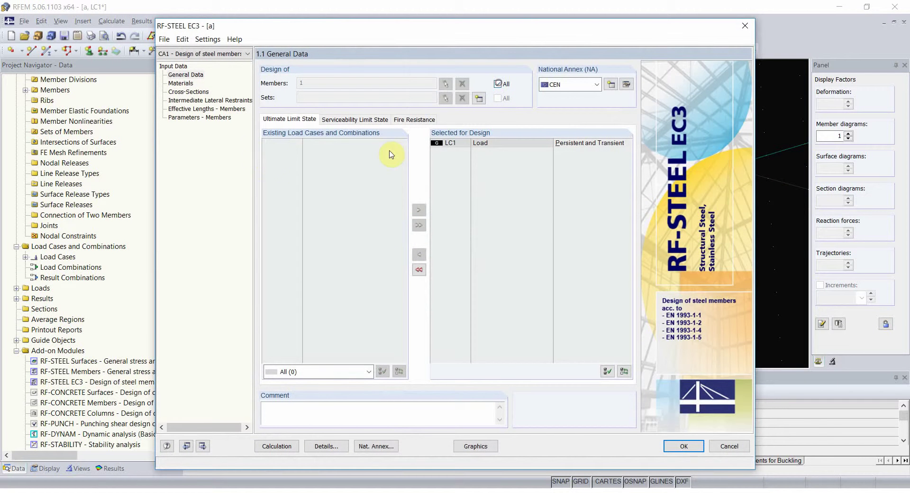
Check the member's effective length settings and run the Eurocode 3 design calculation.
click(204, 109)
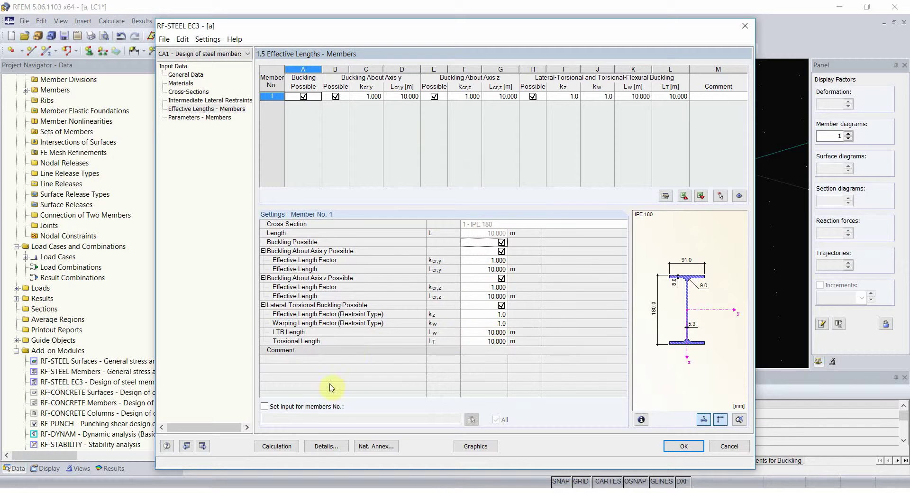
click(283, 449)
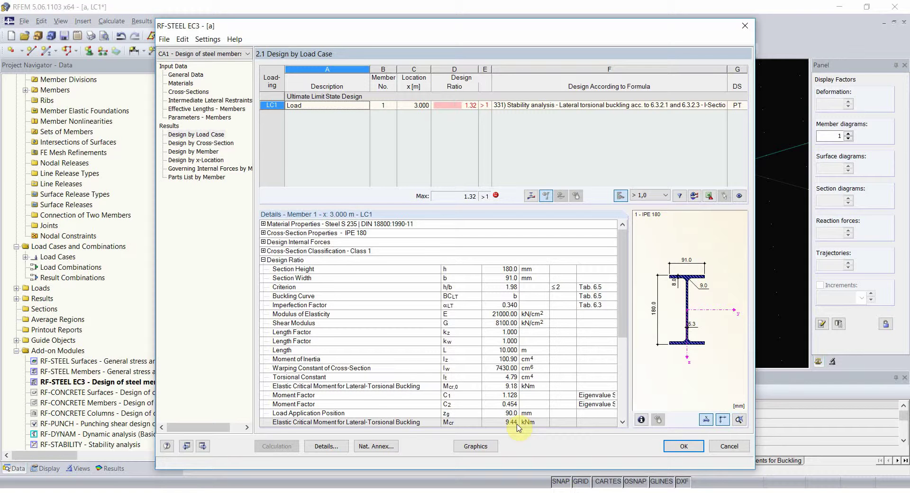
Set the load application of positive transverse loads to the shear center in the stability details.
click(327, 446)
click(336, 68)
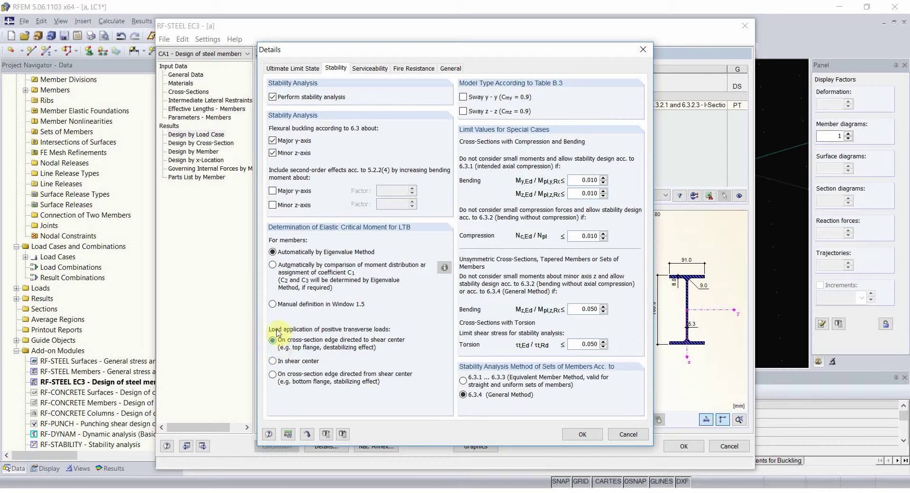
click(277, 361)
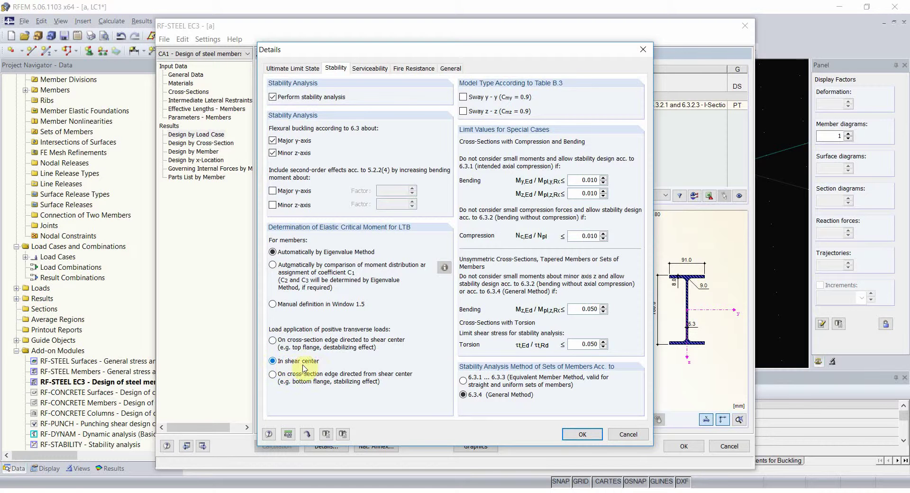
click(574, 435)
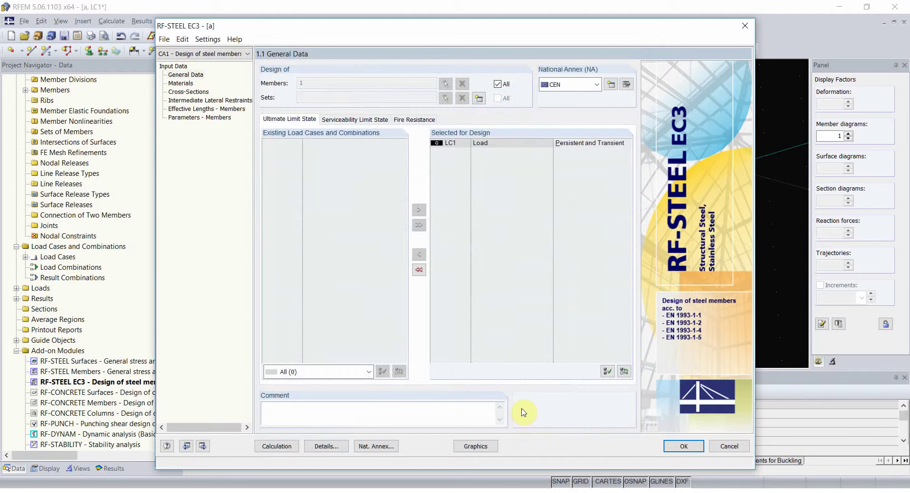
Recalculate the Eurocode 3 design, review the lateral-torsional buckling details and close the design module.
click(266, 446)
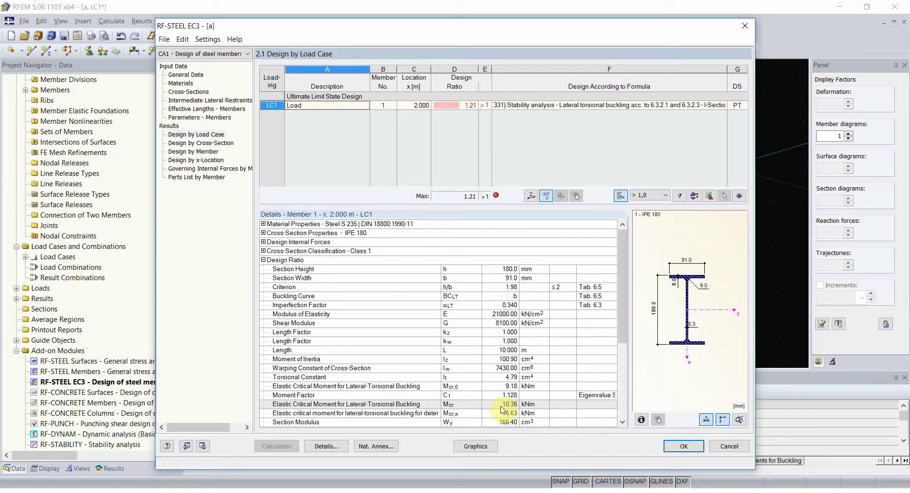
click(683, 446)
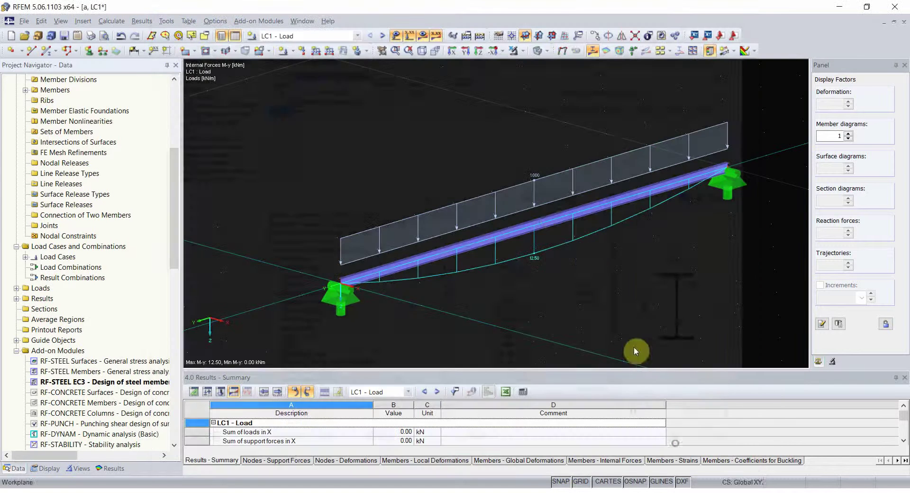
Generate surfaces from the IPE 180 beam member.
middle_drag(602, 258, 608, 281)
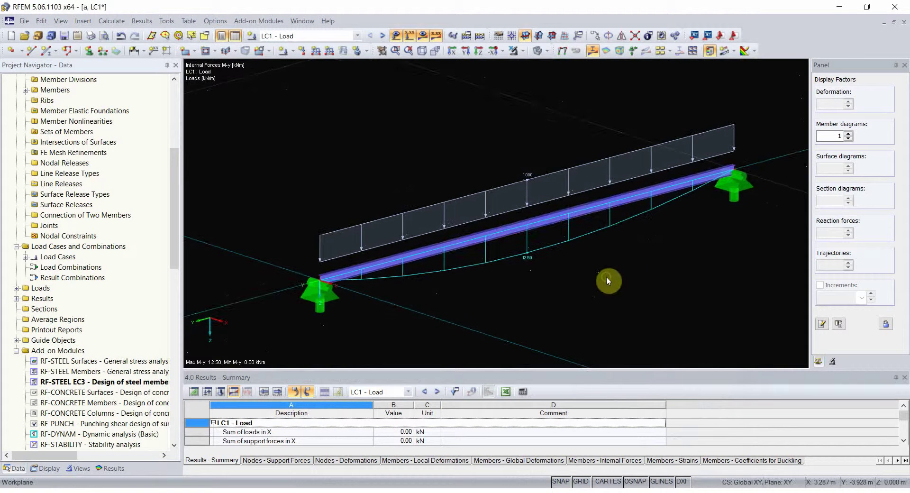
right_click(544, 222)
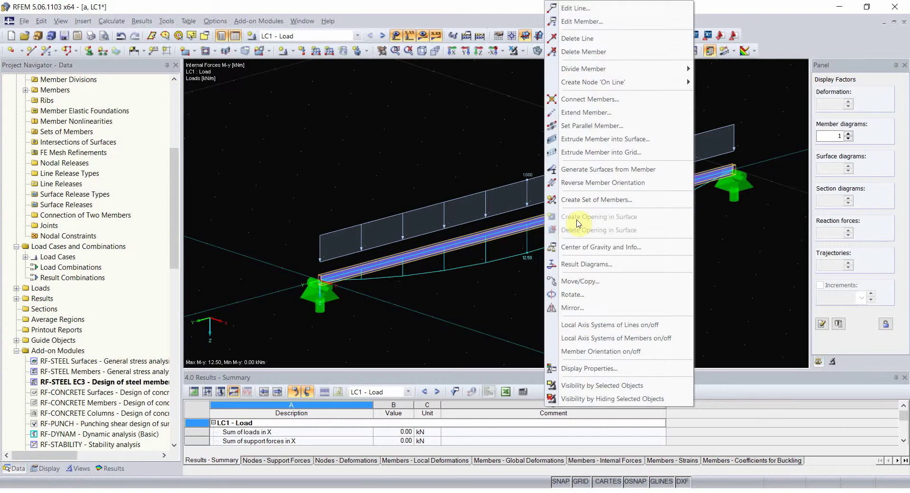
click(620, 171)
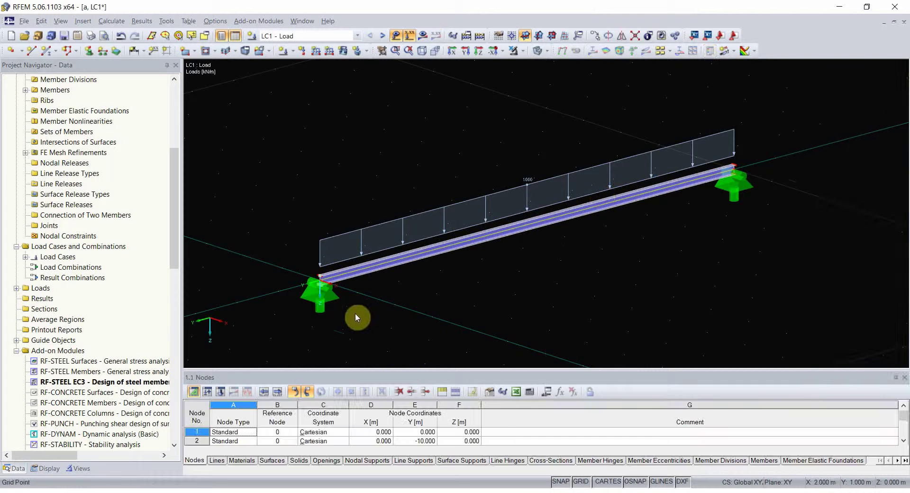
Check which objects are integrated in the generated web surface and leave its settings as they are.
scroll(342, 291, up, 6)
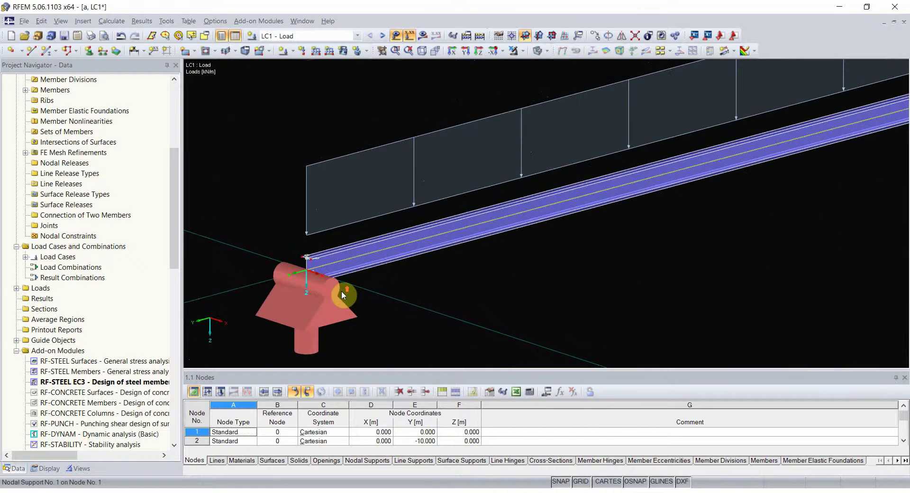
ctrl+middle_drag(341, 291, 372, 280)
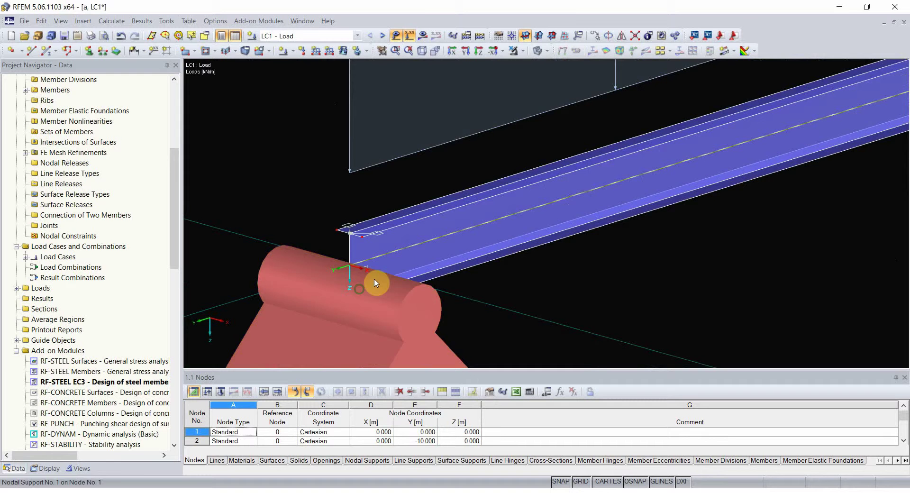
double_click(429, 235)
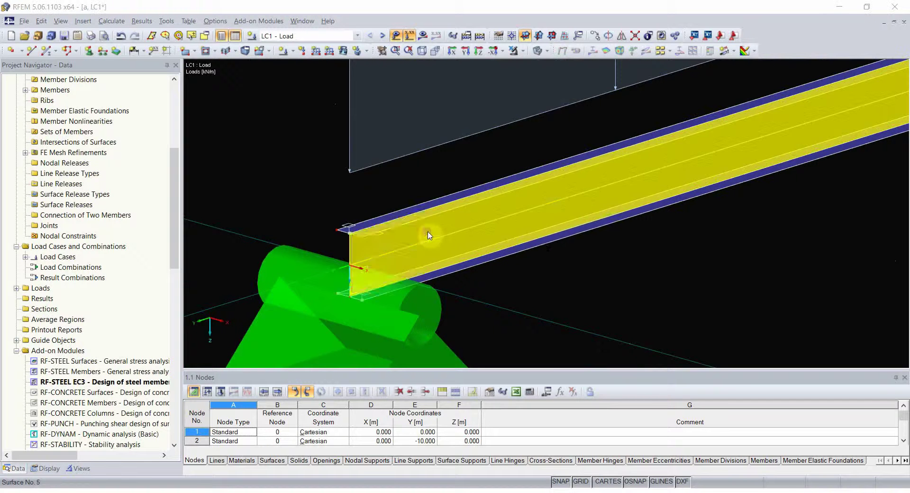
click(423, 118)
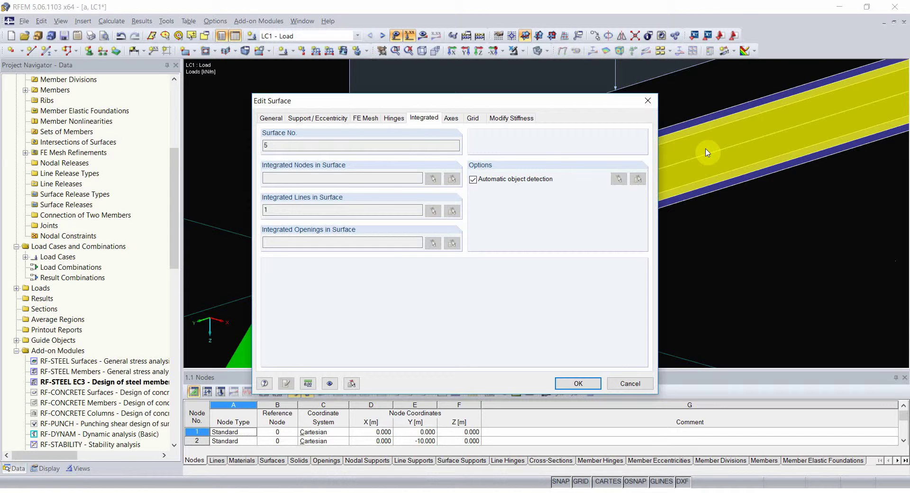
click(273, 210)
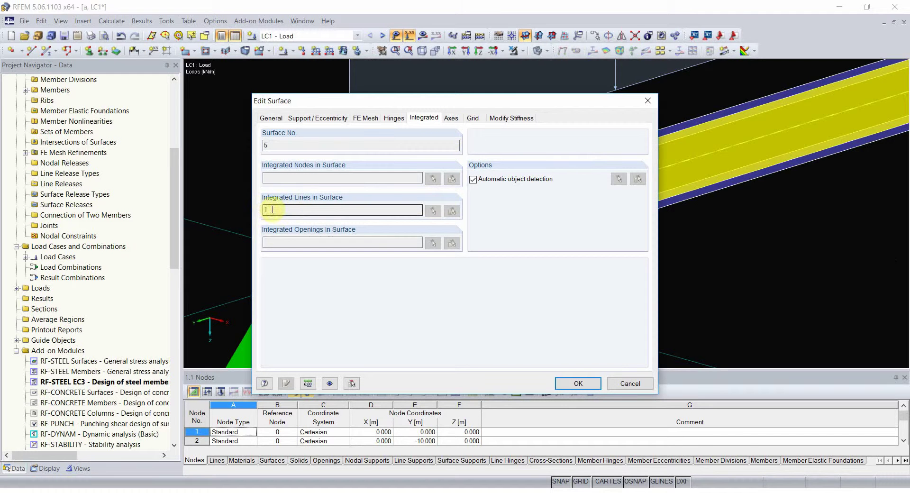
text(1)
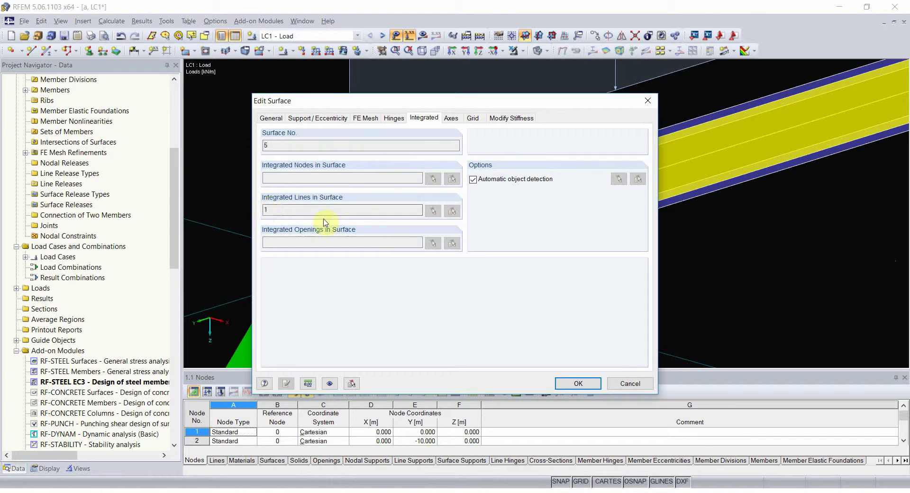
click(645, 103)
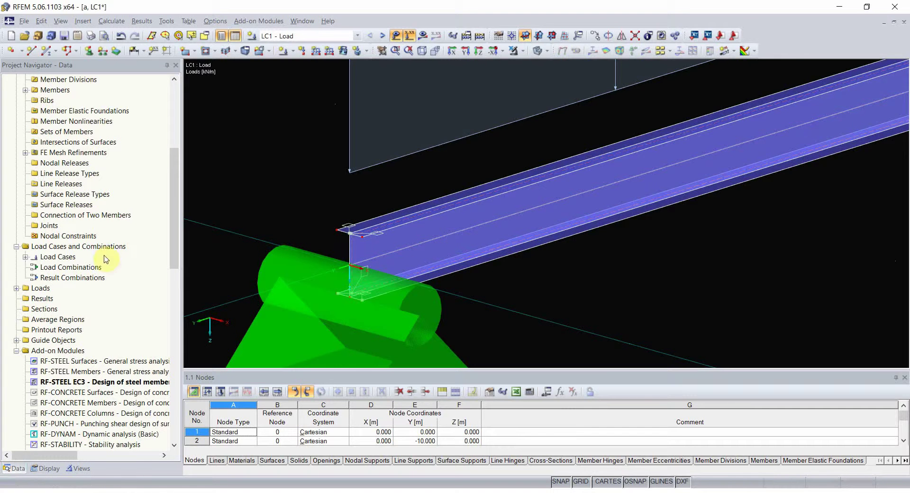
Hide the nodal supports and examine the surfaces and nodes at the beam's near end.
click(45, 468)
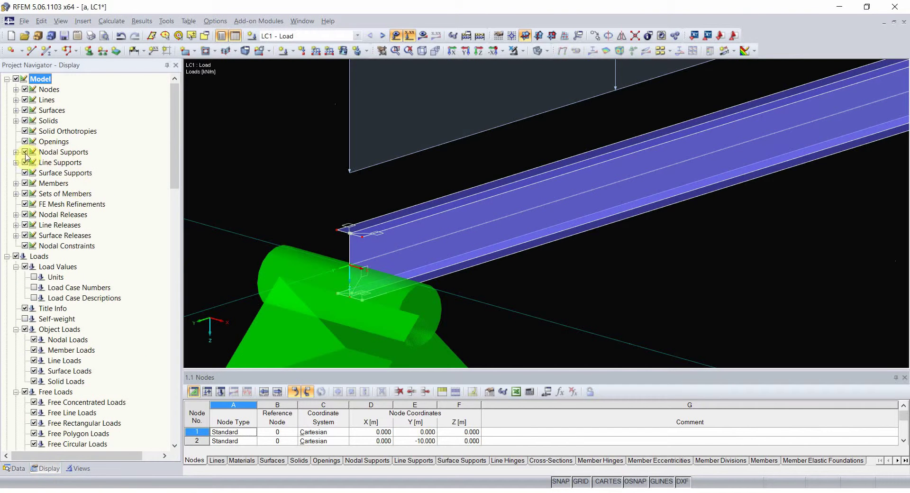
click(26, 153)
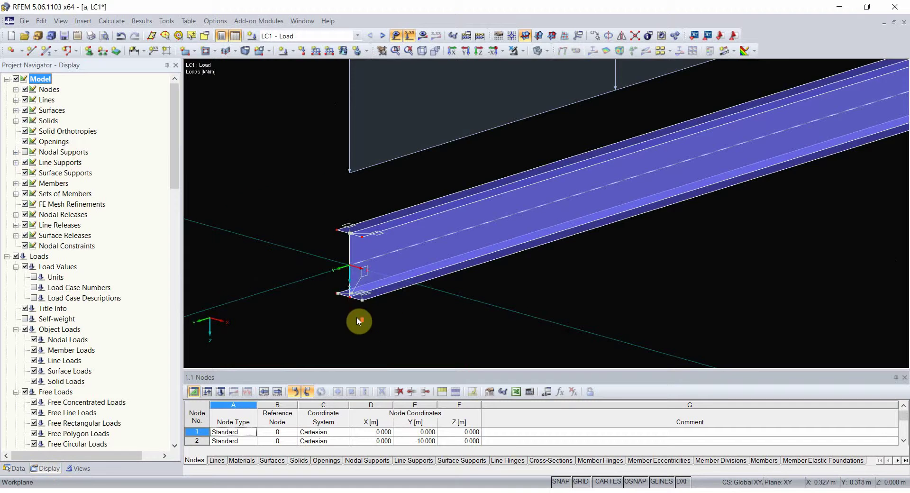
scroll(356, 316, up, 5)
click(342, 151)
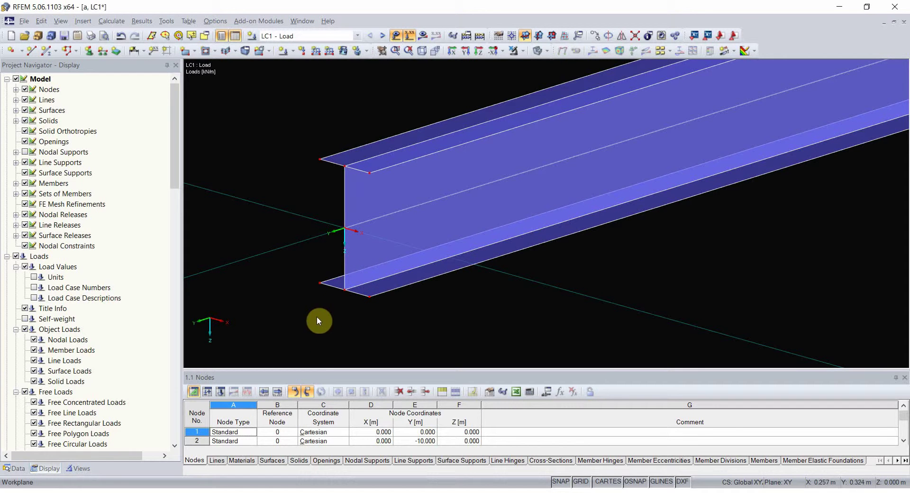
Confirm the FE mesh settings with a target finite element length of 0.02 m.
click(107, 22)
click(139, 153)
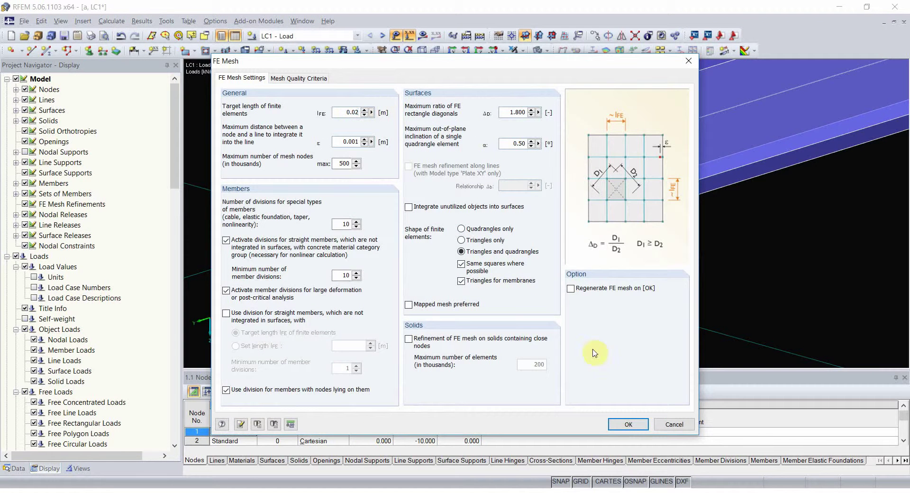
click(628, 424)
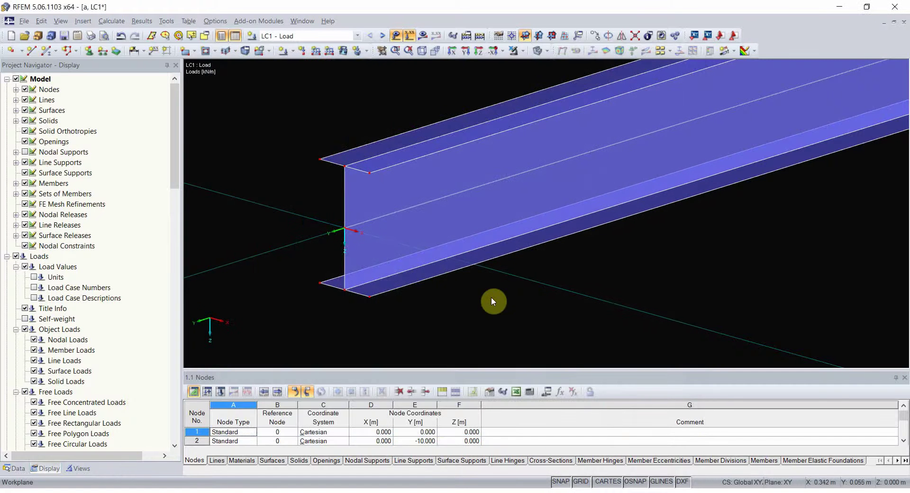
Display the nodal supports again and delete the existing uniform load from the beam.
click(25, 152)
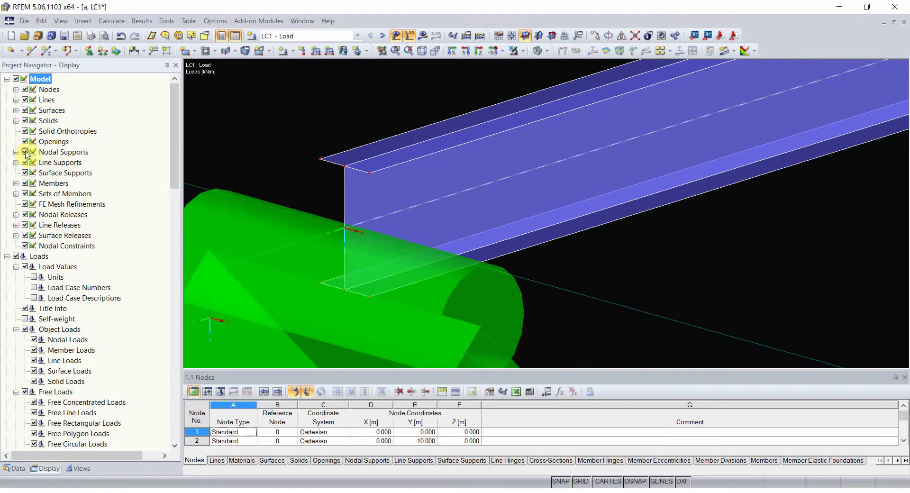
scroll(693, 181, down, 6)
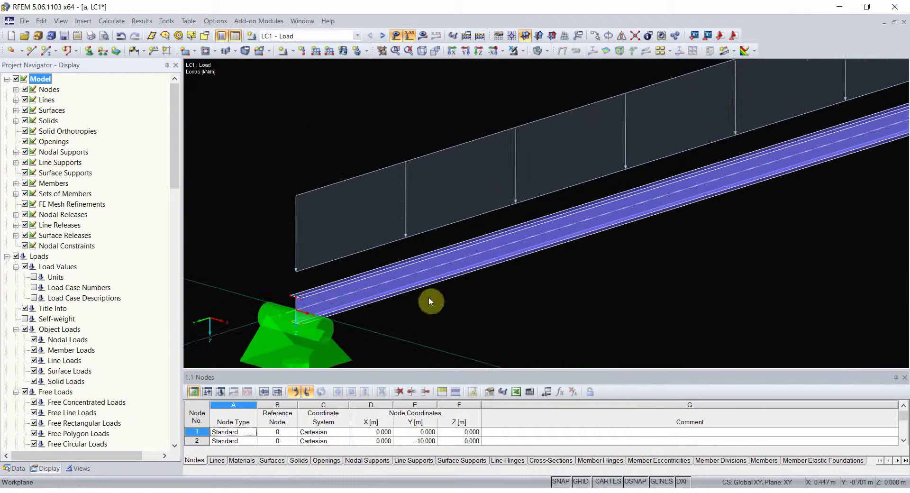
scroll(525, 245, down, 3)
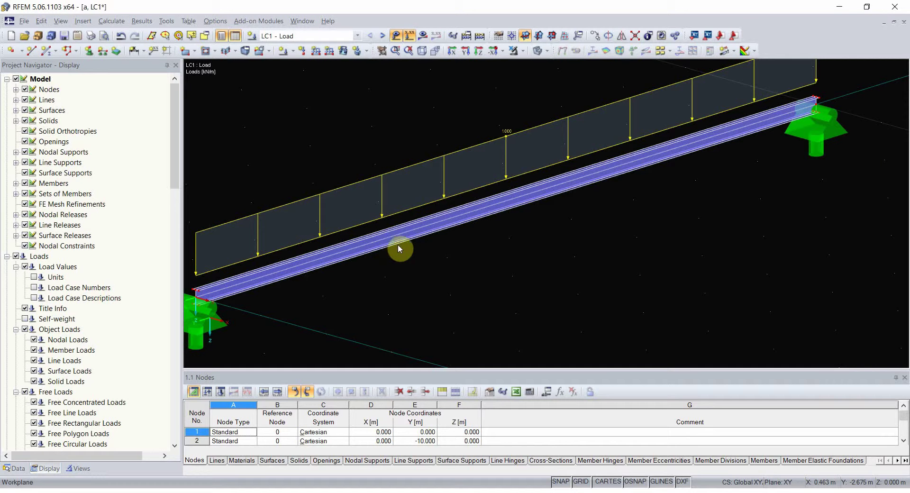
click(448, 156)
key(Delete)
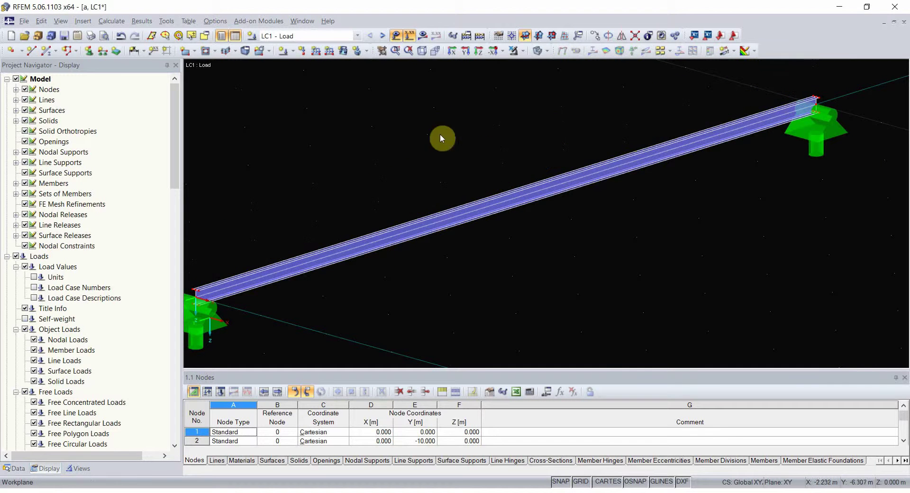
Apply a uniform line load of 1 kN/m in global ZL direction to the line along the web's mid-height.
click(329, 50)
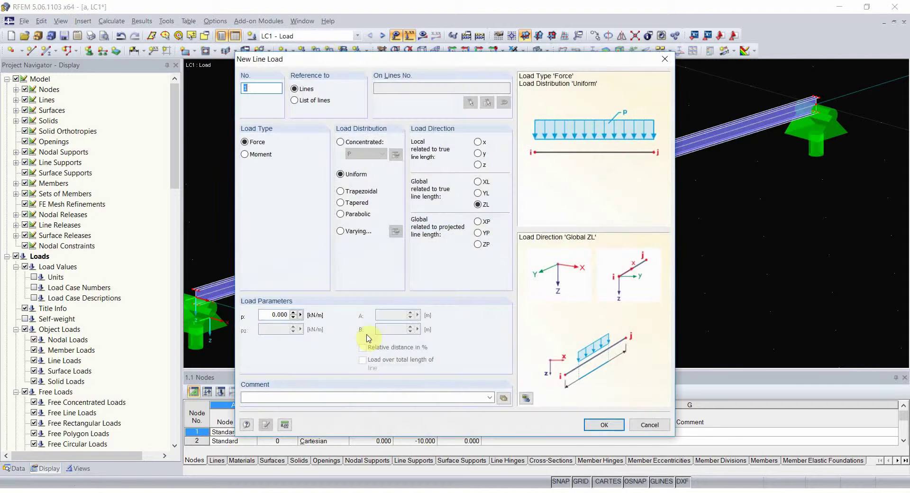
double_click(266, 315)
text(1)
click(602, 424)
scroll(372, 246, up, 5)
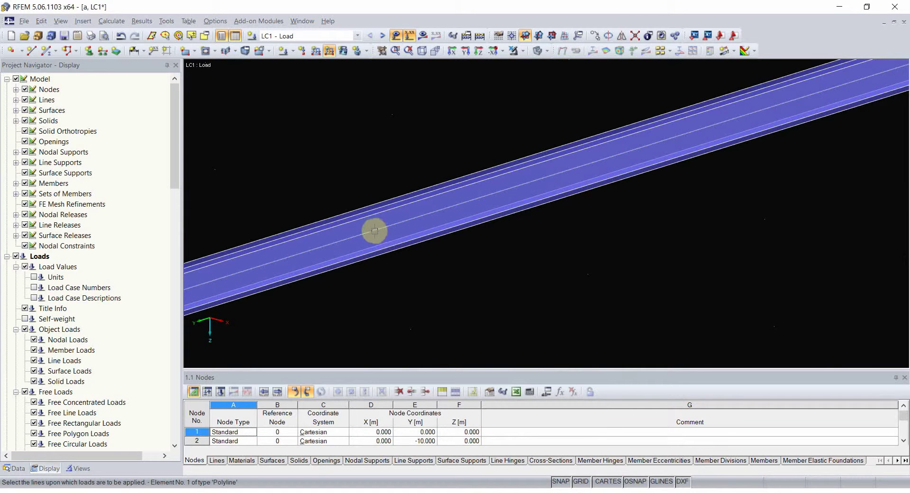
click(372, 230)
key(Escape)
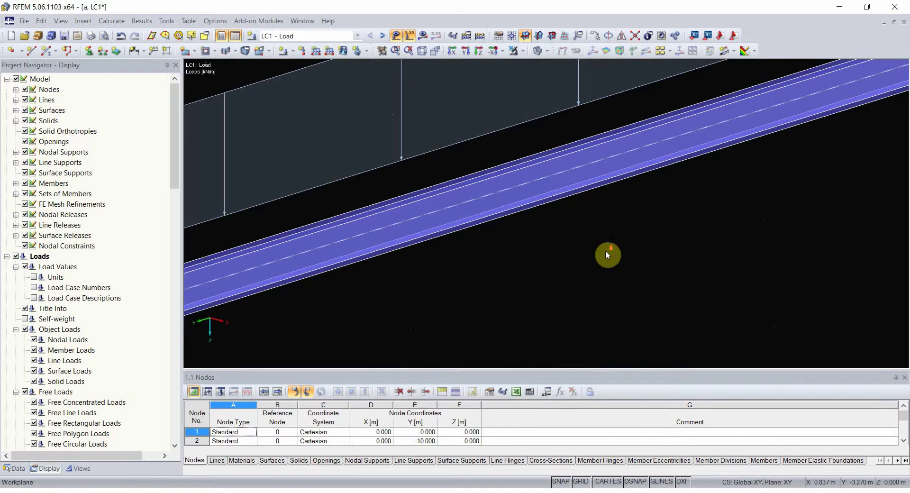
Add rigid members from the support node up the web's upper half and across the upper flange at the near beam end.
scroll(605, 250, down, 5)
middle_drag(553, 301, 500, 264)
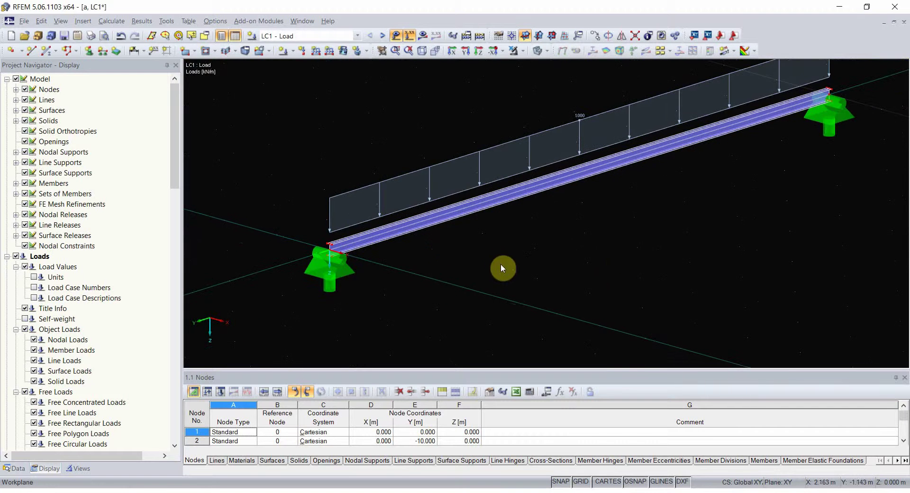
scroll(301, 267, up, 8)
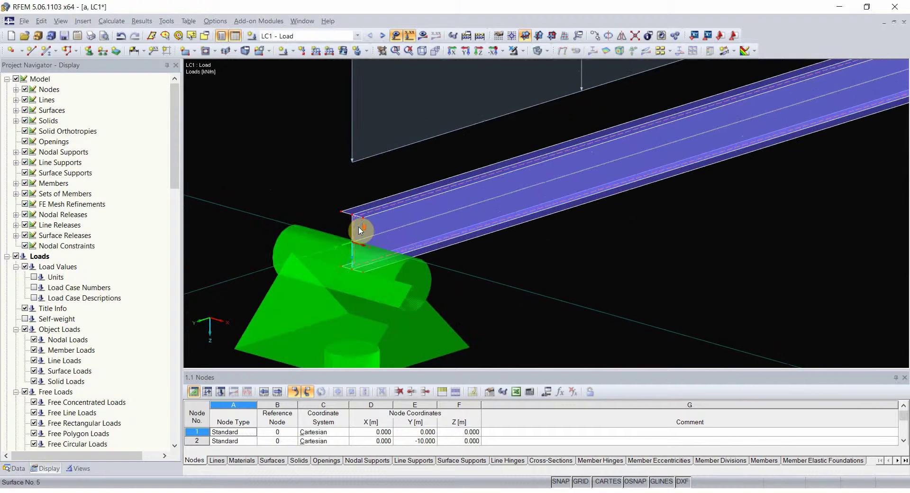
ctrl+middle_drag(350, 260, 359, 212)
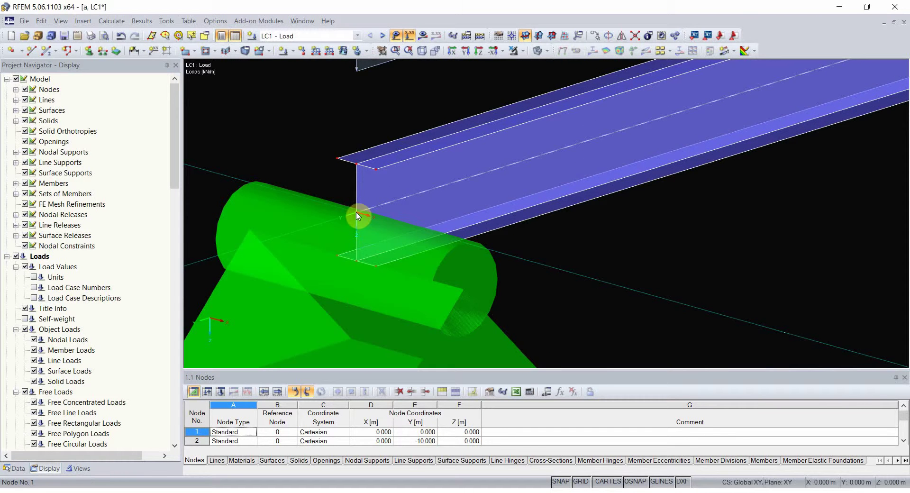
click(46, 50)
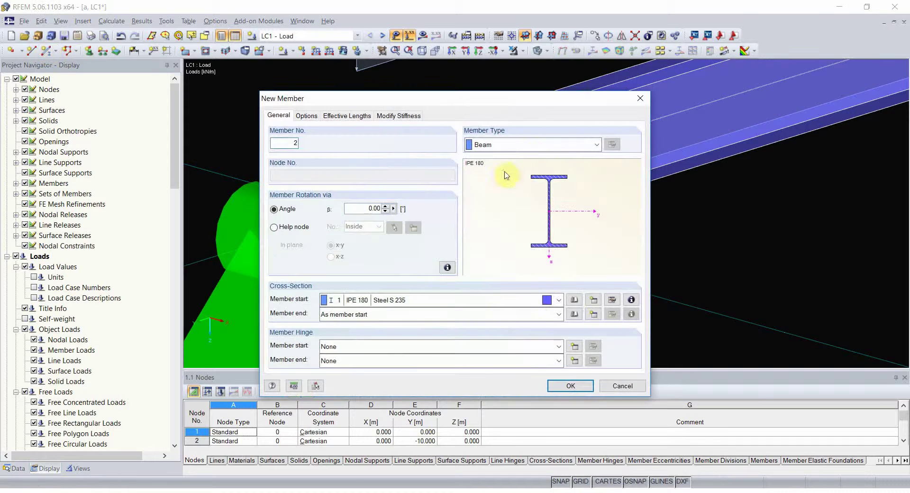
click(521, 146)
click(514, 168)
click(570, 386)
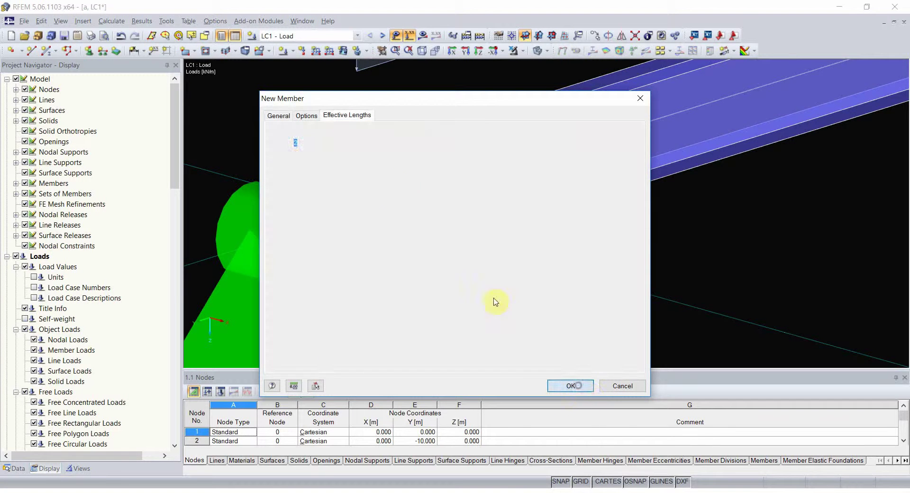
click(356, 212)
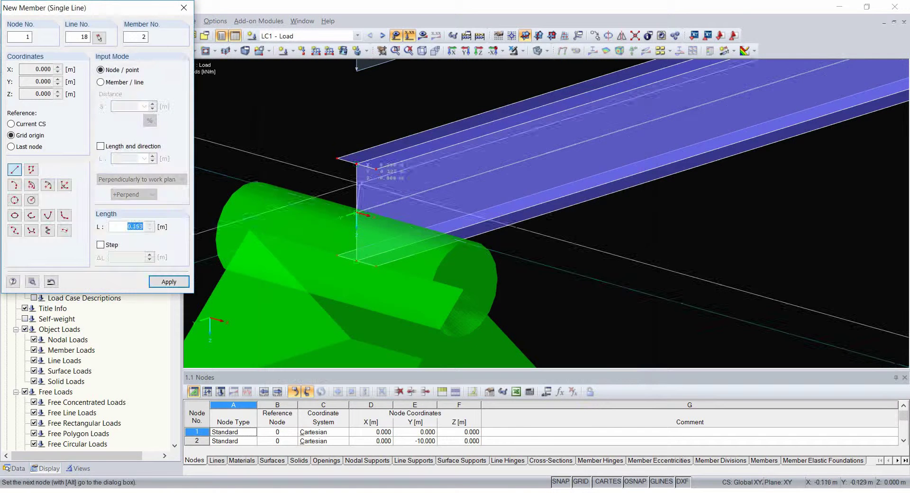
click(356, 164)
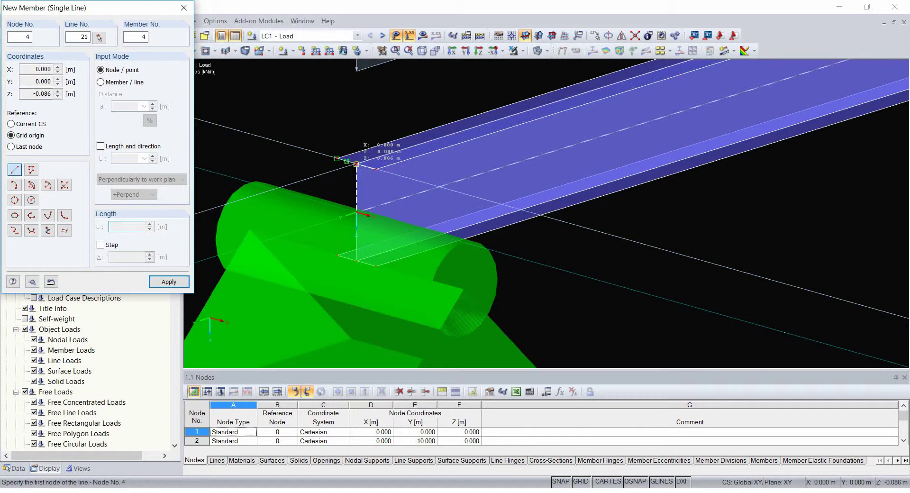
click(346, 162)
click(346, 161)
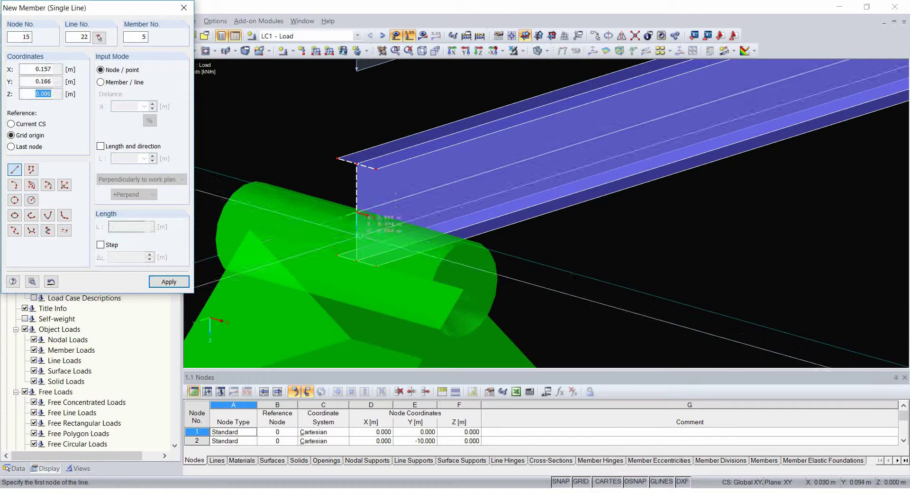
Add rigid members from the support node down the web's lower half and across the lower flange at the near beam end.
click(357, 212)
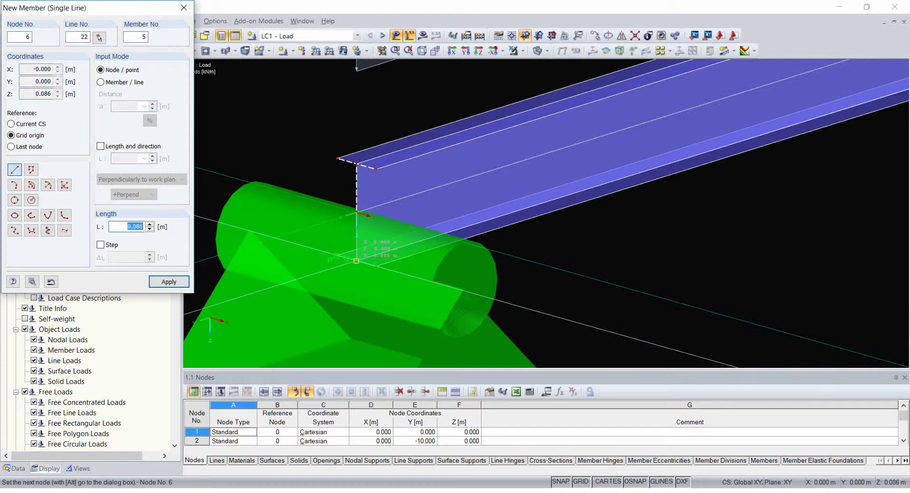
click(357, 260)
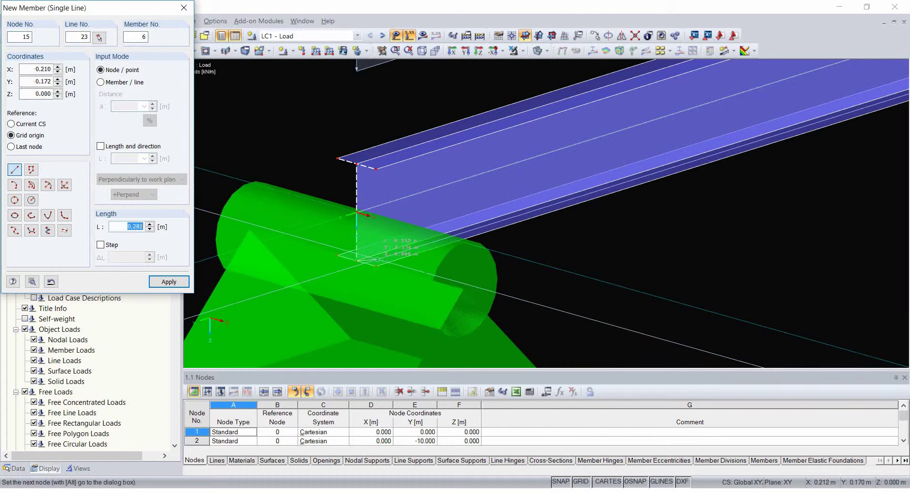
click(375, 267)
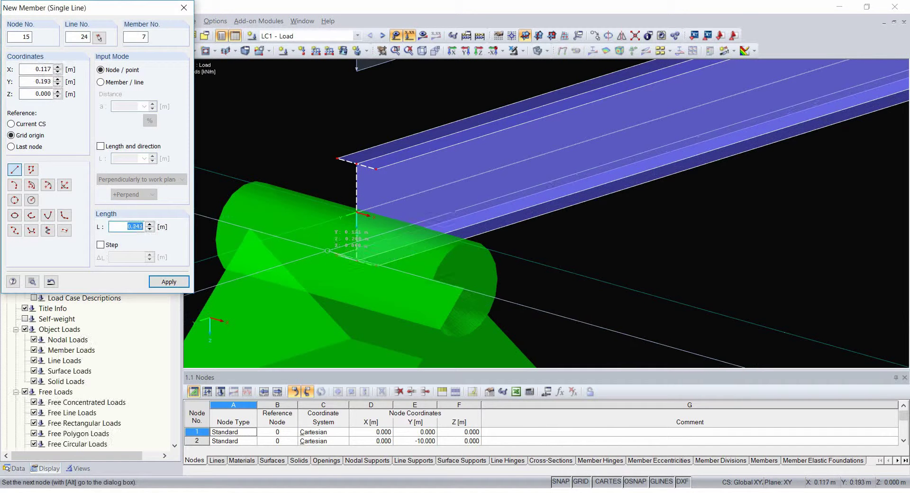
click(337, 256)
Add rigid members across both halves of the upper flange at the far beam end.
scroll(337, 256, down, 5)
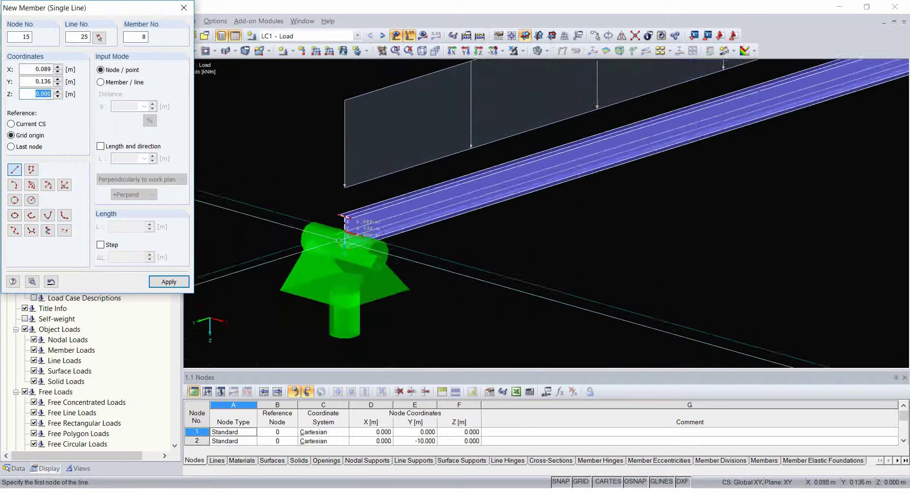
scroll(572, 182, up, 3)
scroll(573, 181, up, 5)
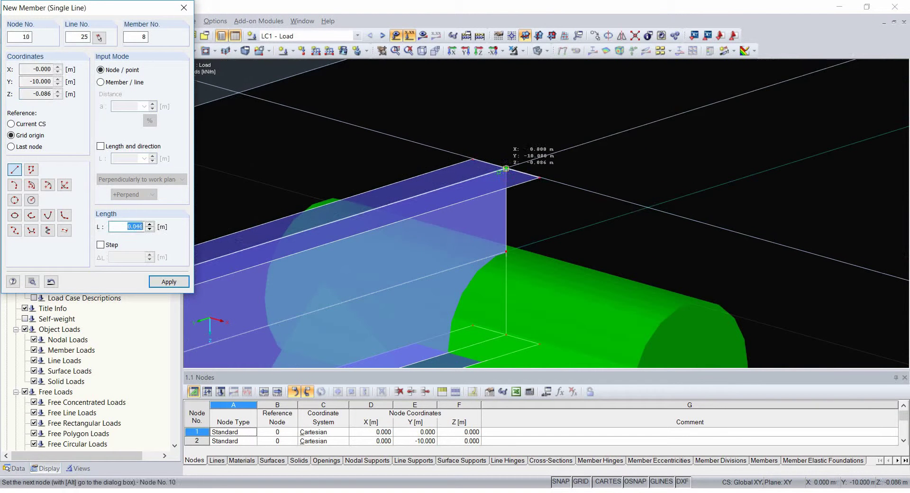
click(473, 158)
click(506, 168)
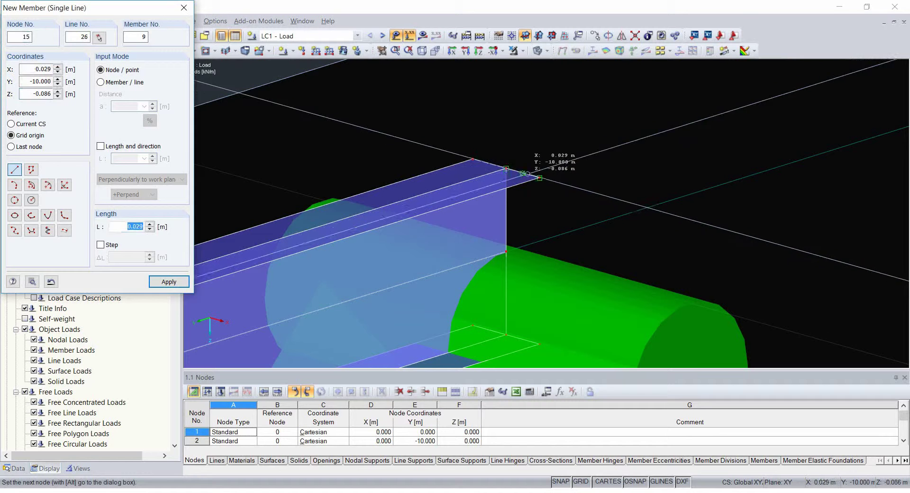
click(540, 178)
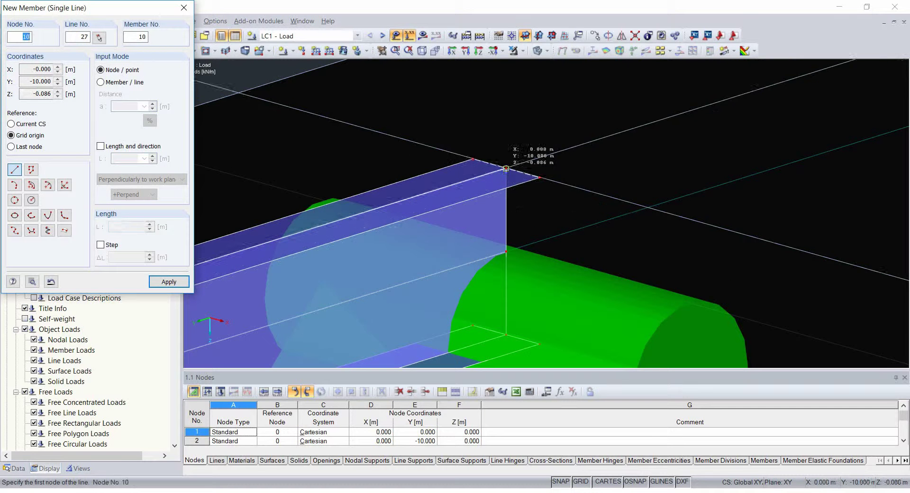
Add rigid members down the full web height and across the lower flange at the far beam end.
click(505, 252)
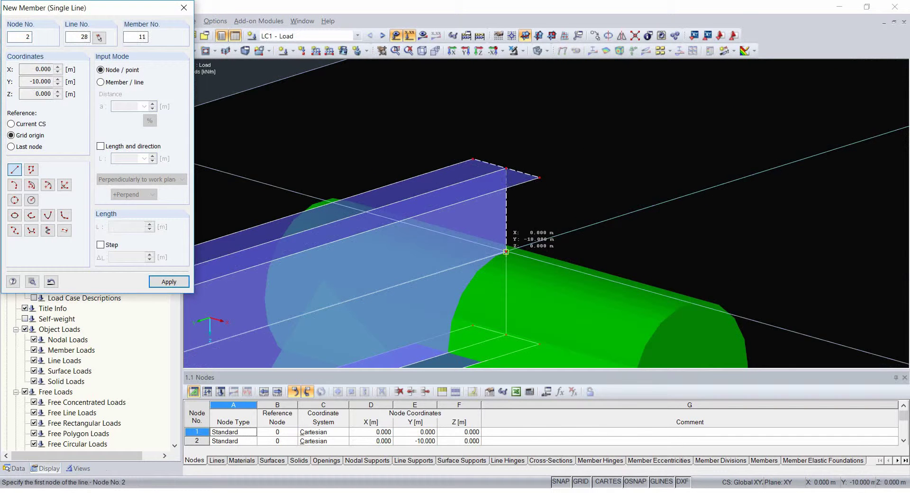
click(507, 327)
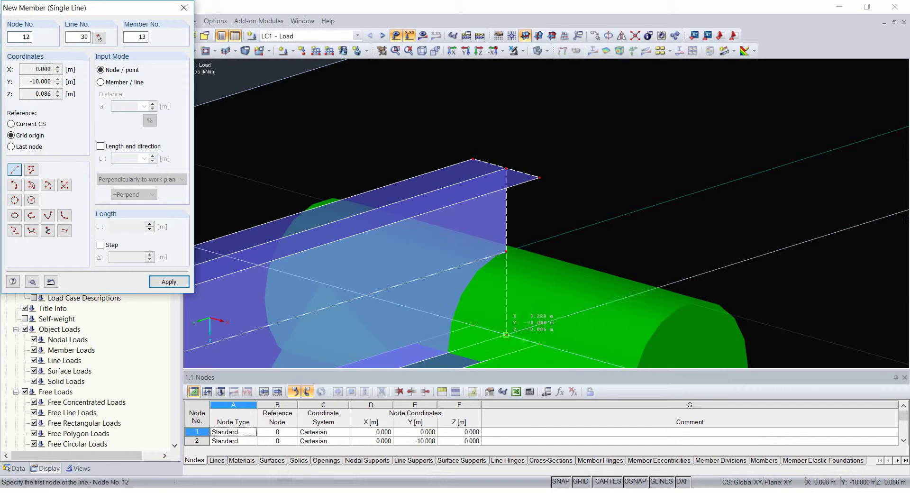
click(473, 325)
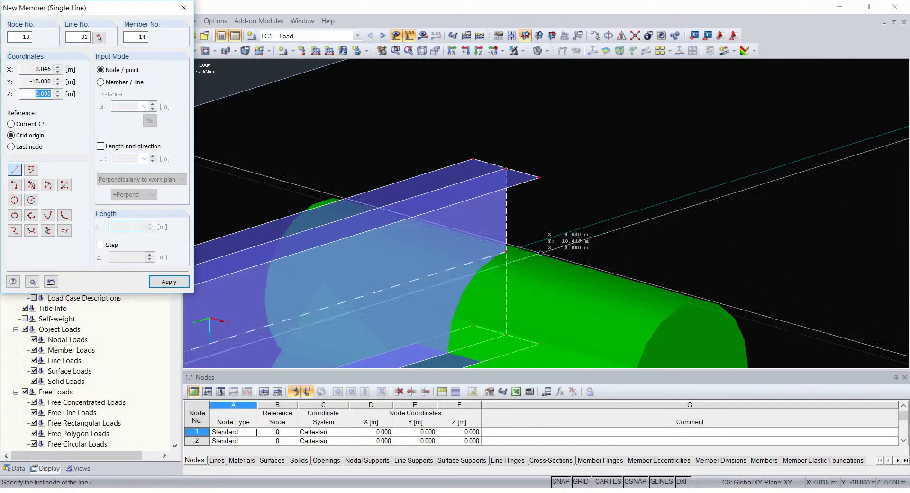
key(Escape)
Run the RF-STABILITY eigenvalue analysis for load case LC1 using the Lanczos method.
scroll(593, 200, down, 3)
scroll(593, 201, down, 5)
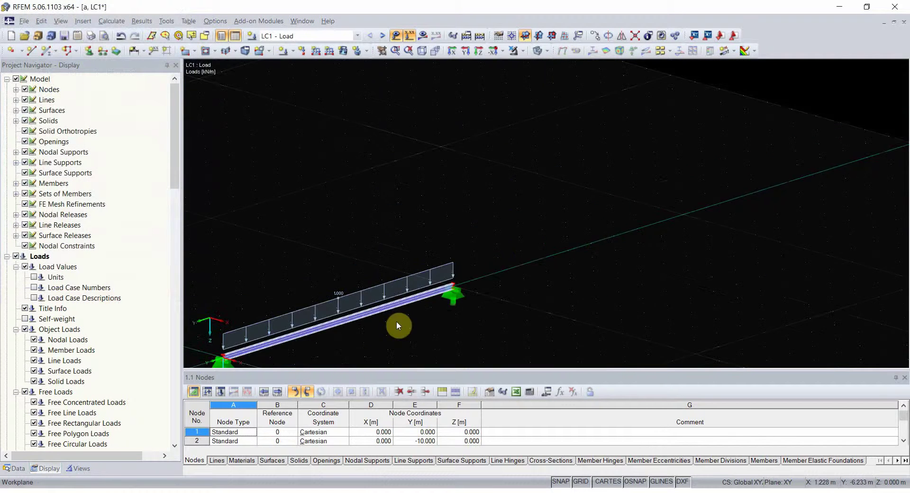
middle_drag(399, 321, 488, 233)
scroll(524, 223, up, 2)
scroll(524, 223, up, 4)
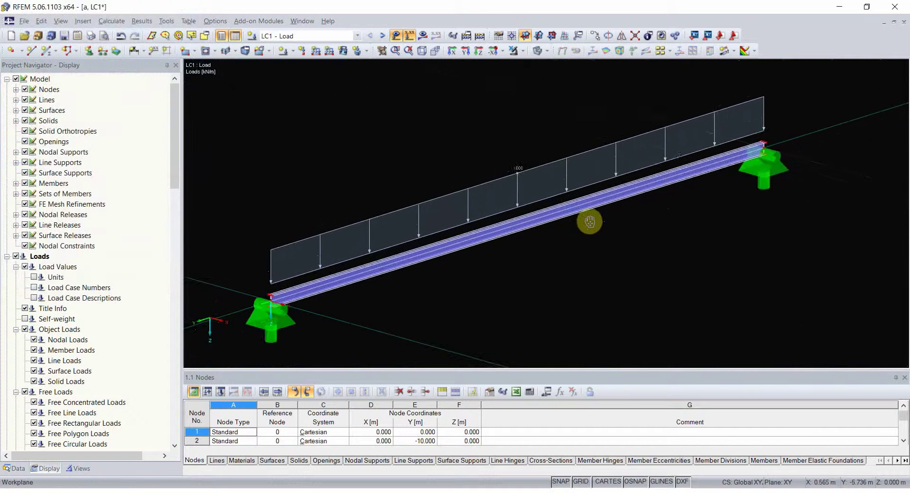
click(14, 468)
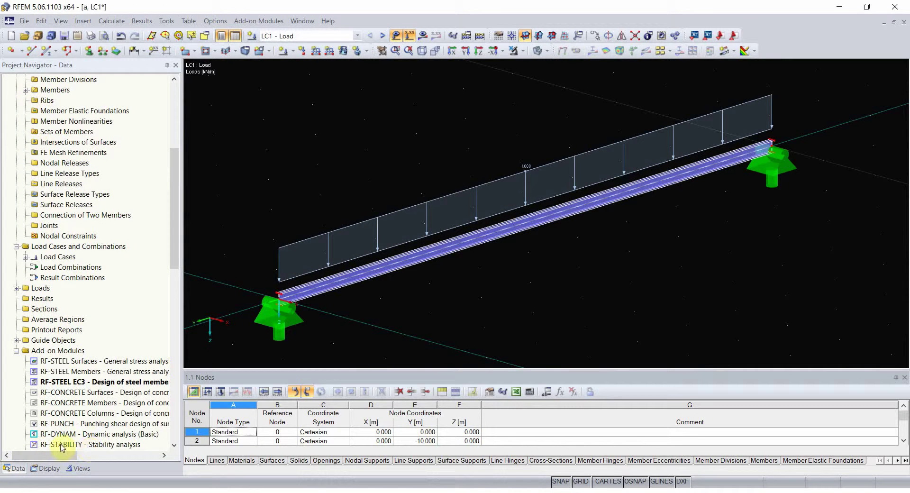
double_click(68, 447)
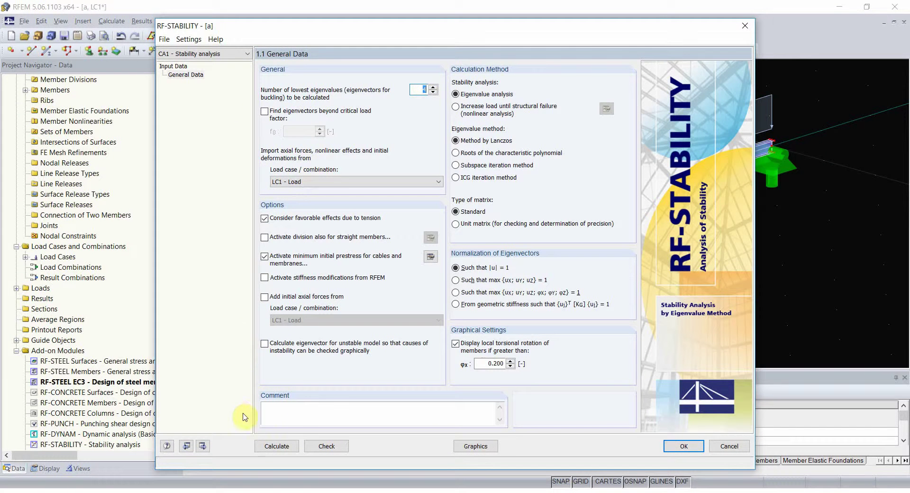
click(274, 447)
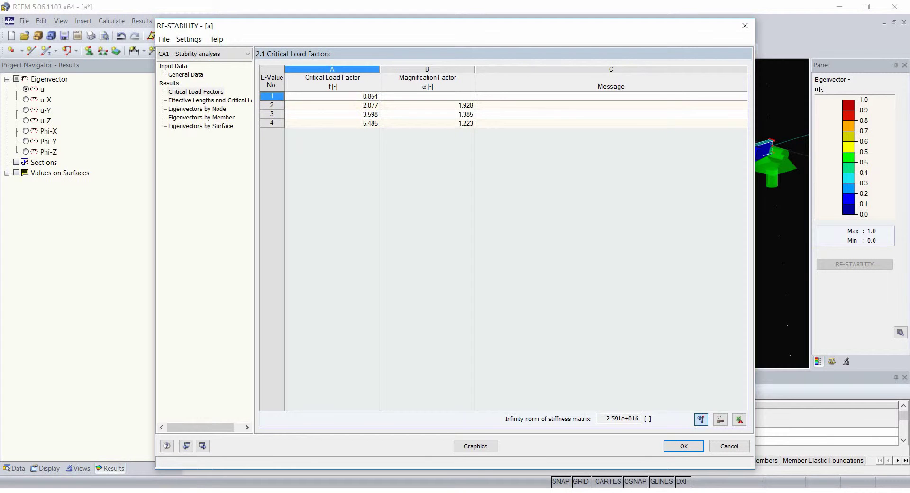
Open the calculator and multiply 12.5 by the first critical load factor of 0.854.
key(XF86Calculator)
click(80, 303)
click(102, 302)
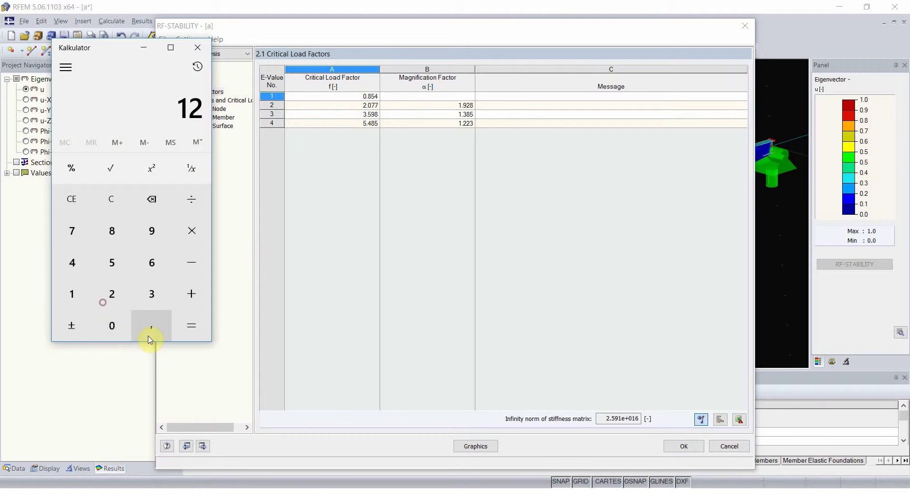
click(148, 334)
click(114, 263)
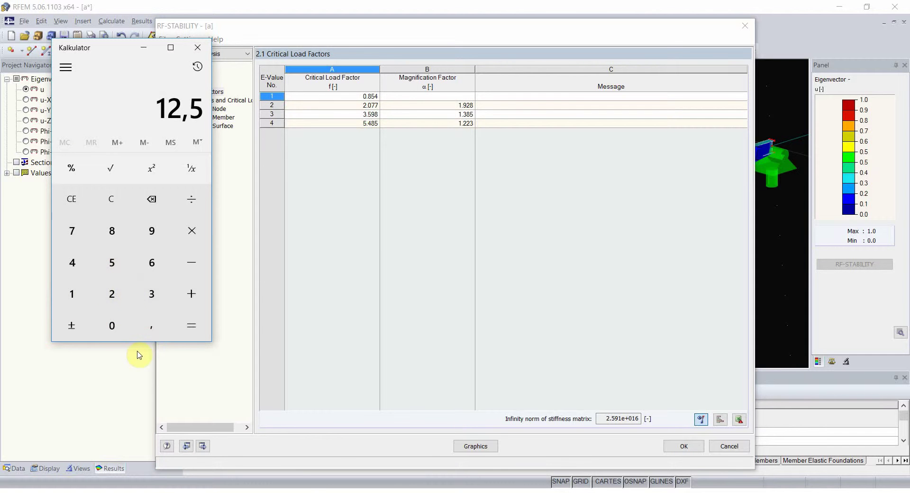
click(192, 212)
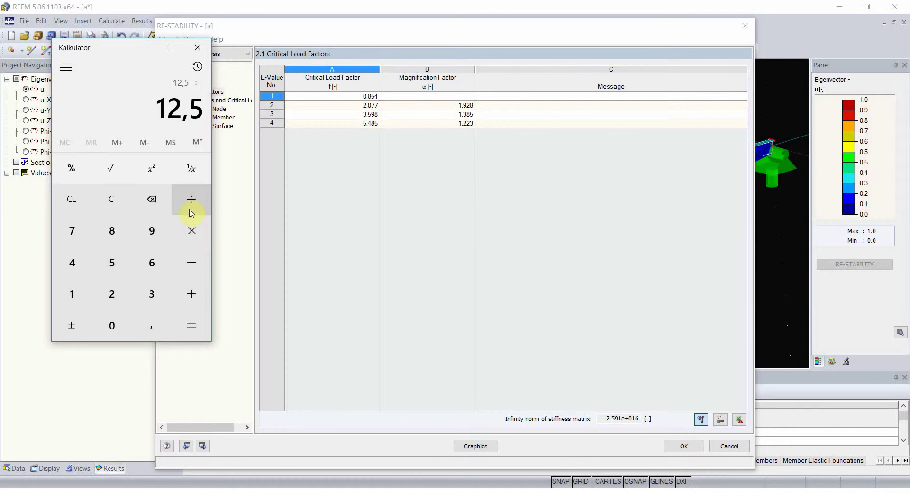
click(190, 230)
click(112, 325)
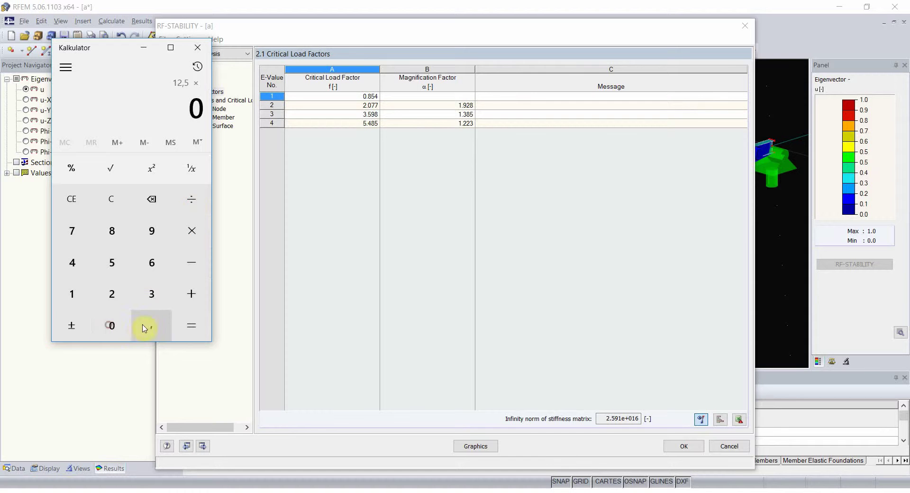
click(145, 328)
click(116, 237)
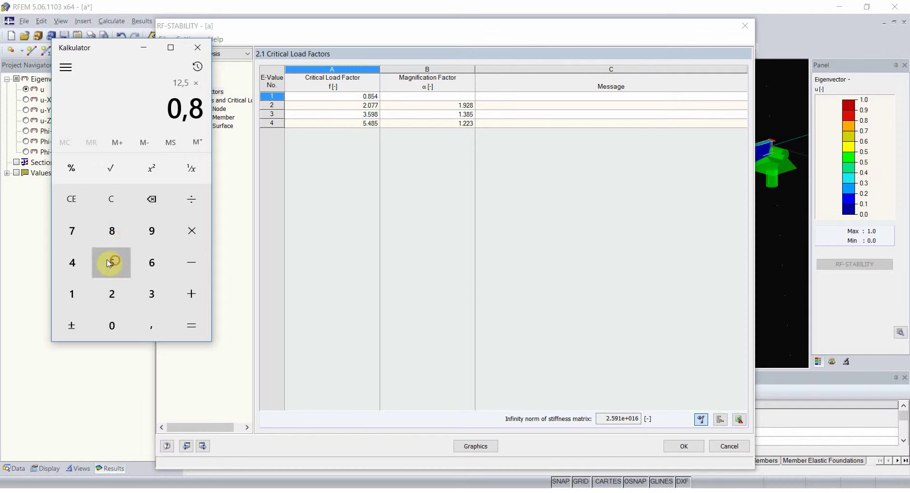
click(110, 264)
click(72, 263)
click(191, 326)
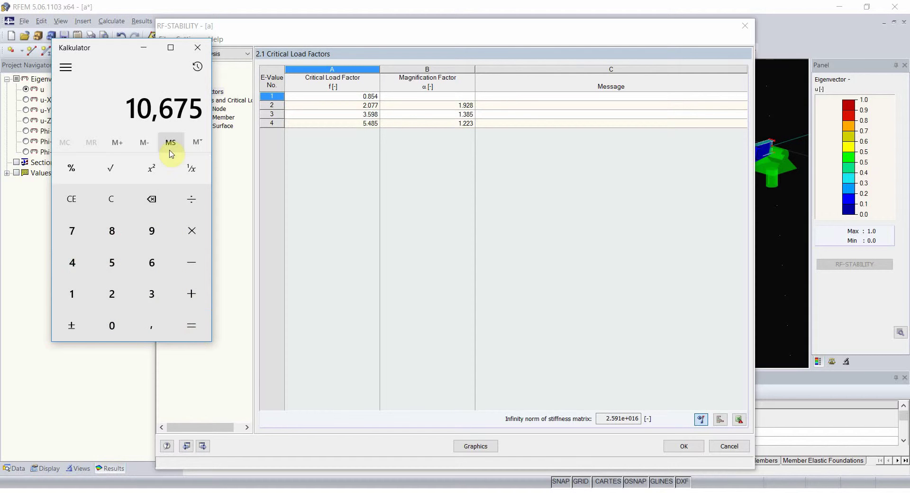
Divide the calculated product by 10.36 to compare the two results, and close the calculator.
click(193, 198)
click(79, 303)
click(107, 326)
click(146, 326)
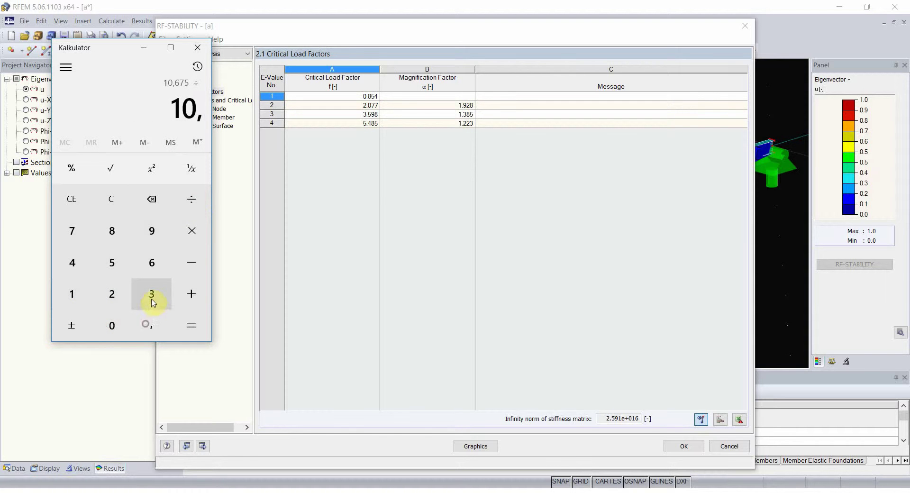
click(151, 295)
click(152, 262)
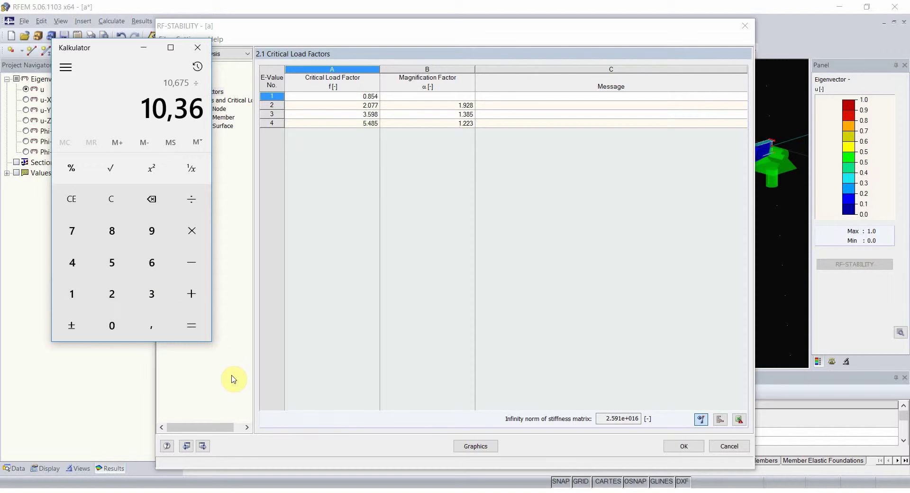
click(191, 325)
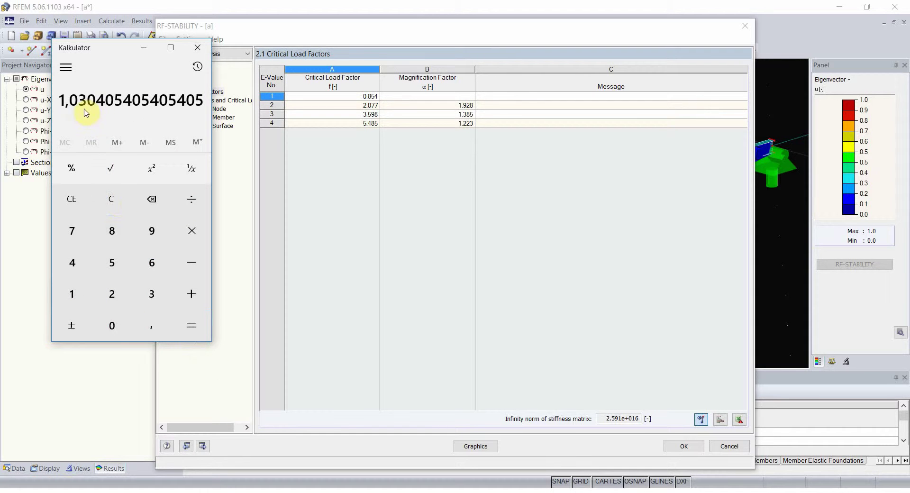
click(198, 47)
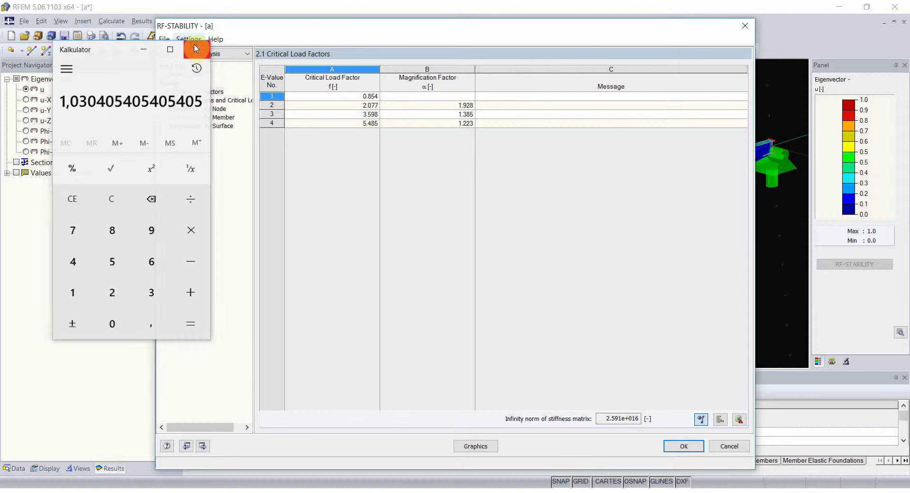
Close the stability results and delete the nodal supports at both beam ends, accepting the deletion of all results.
click(745, 25)
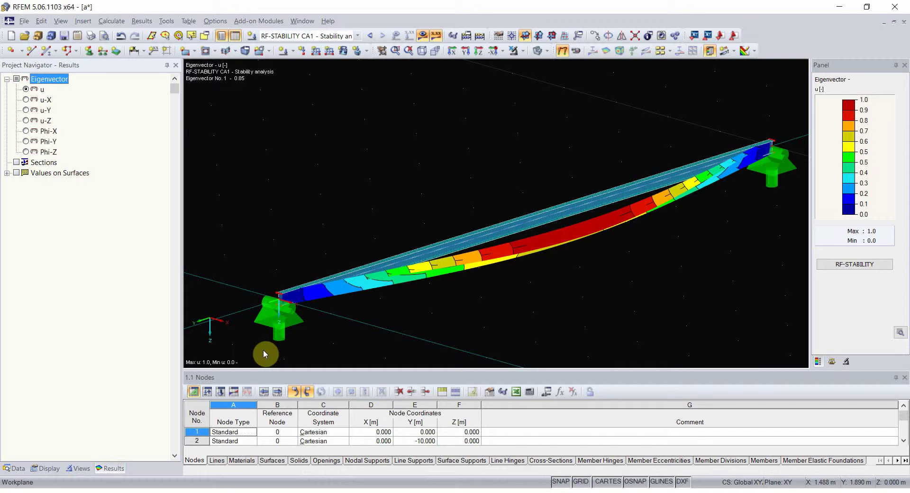
click(269, 325)
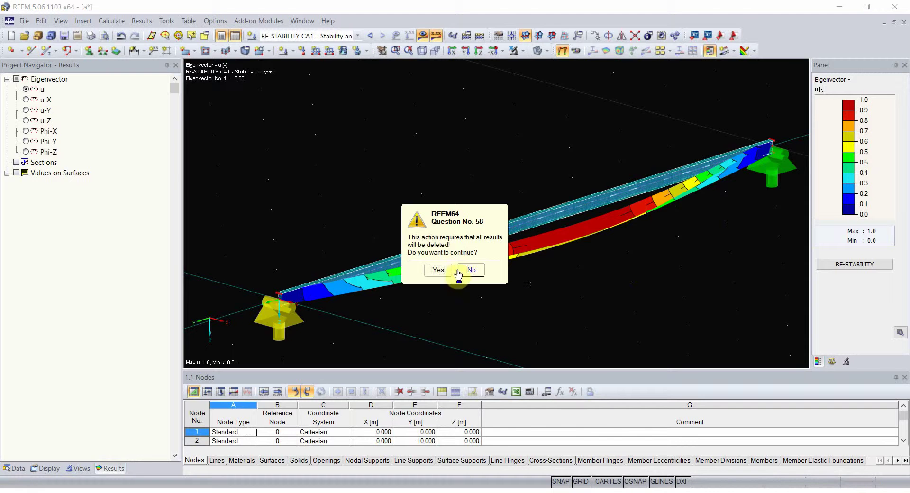
click(466, 268)
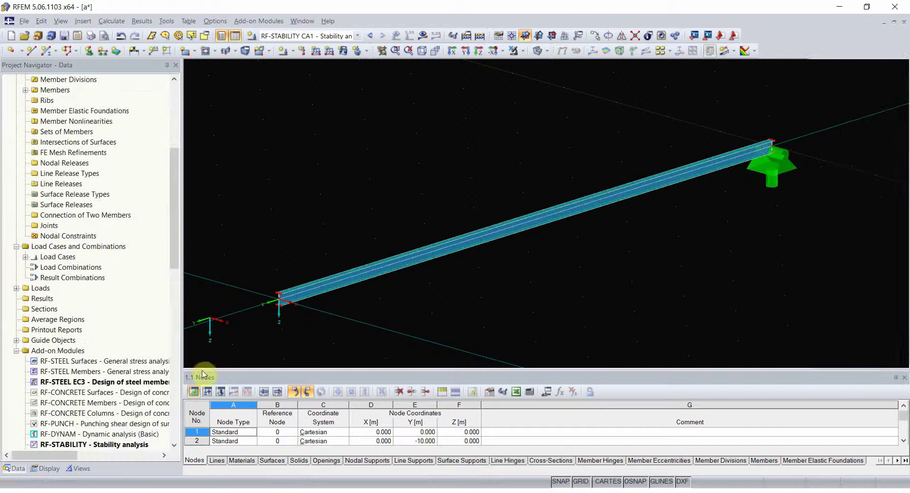
click(811, 149)
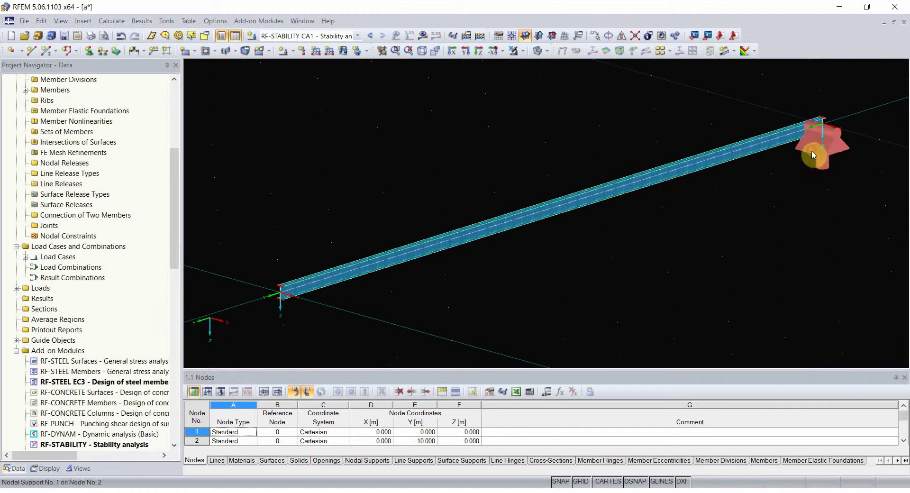
Delete the rigid members along the web and flanges at both beam ends.
scroll(489, 176, up, 8)
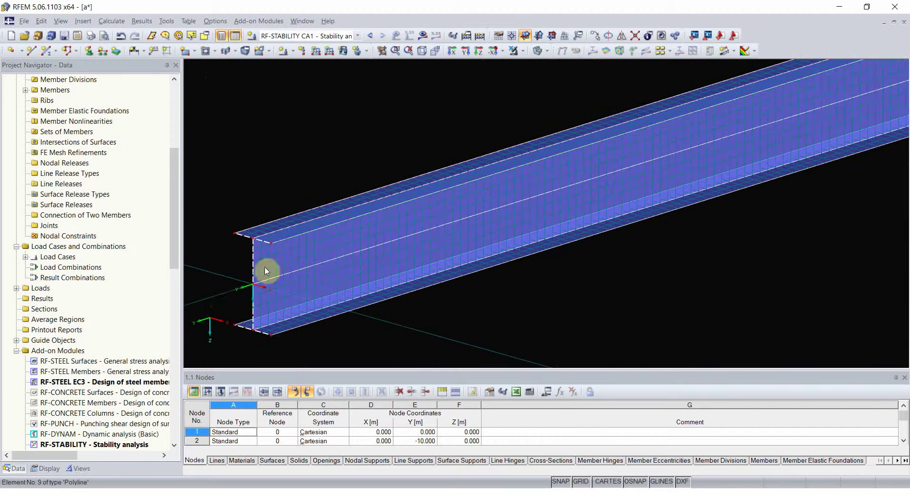
scroll(455, 180, up, 2)
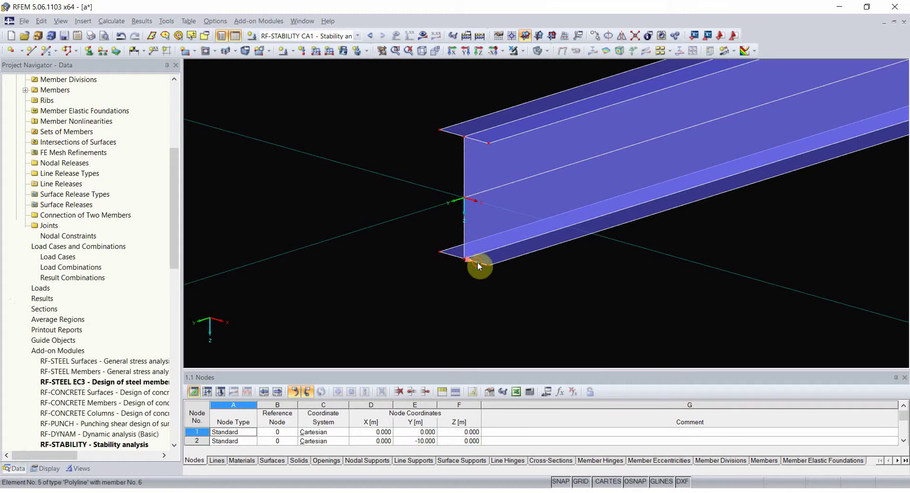
scroll(459, 299, down, 5)
middle_drag(562, 254, 475, 254)
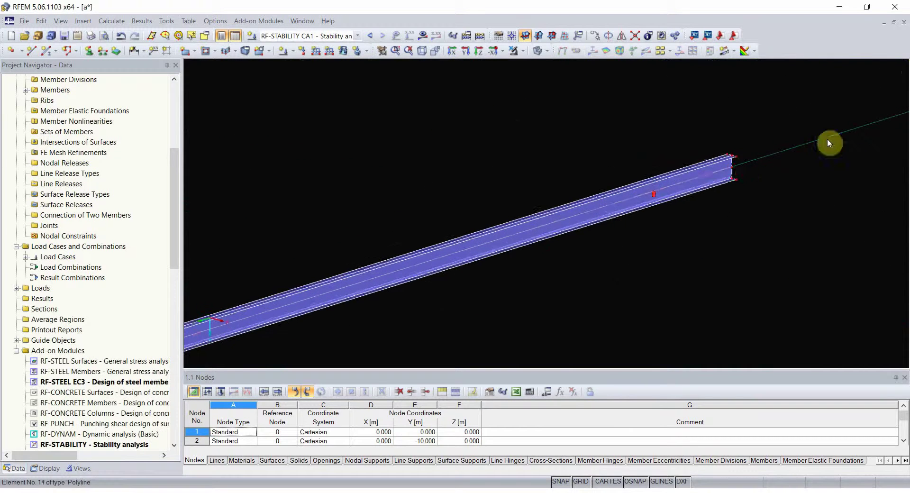
scroll(829, 142, up, 5)
scroll(590, 223, up, 2)
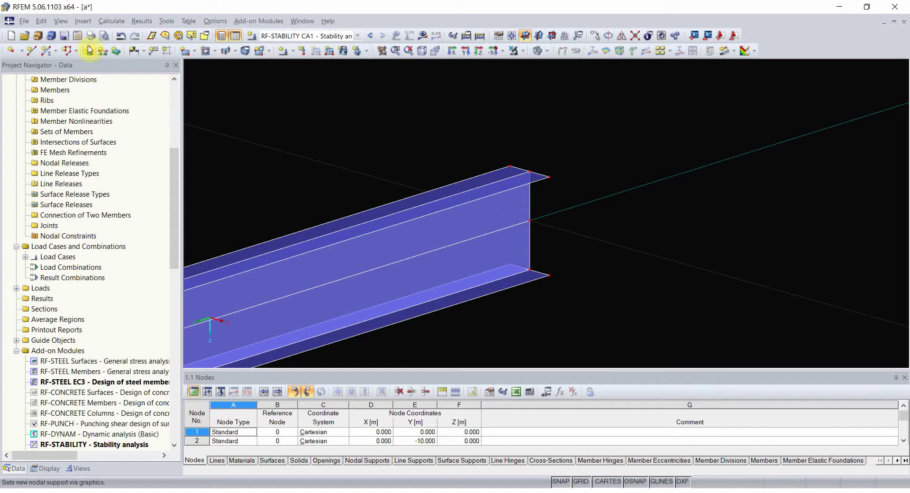
Place hinged line supports, fixed in all three global directions, on the lower flange's end lines at both beam ends.
click(103, 50)
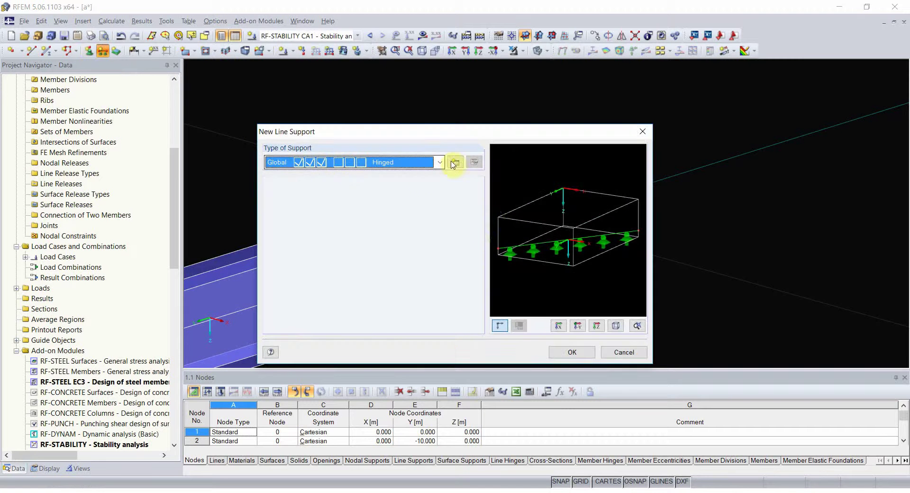
click(573, 352)
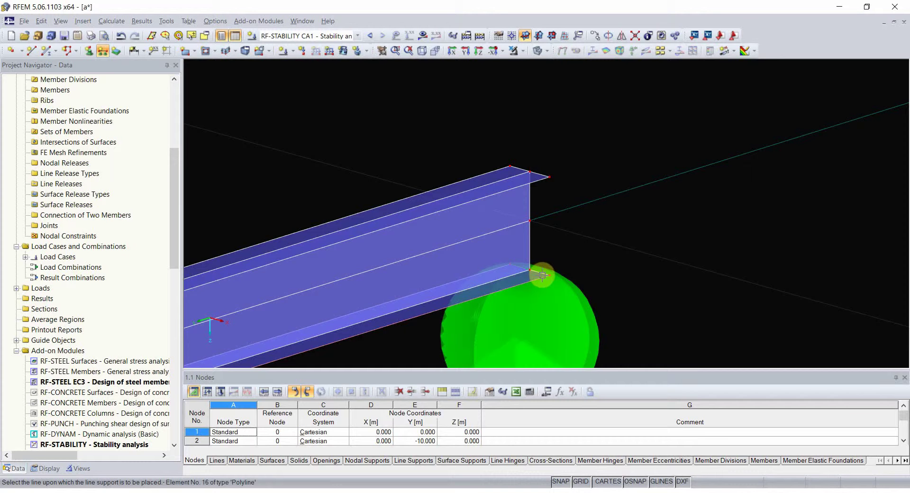
scroll(552, 288, down, 5)
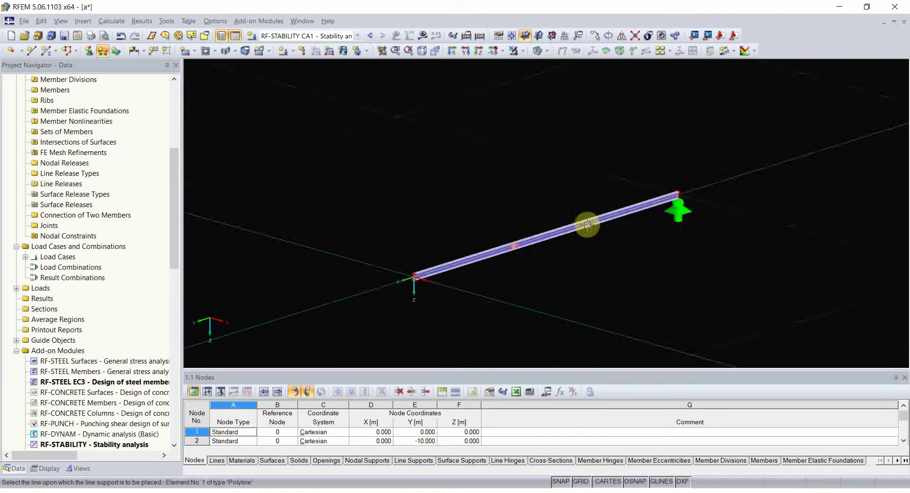
scroll(359, 308, up, 5)
scroll(472, 290, up, 4)
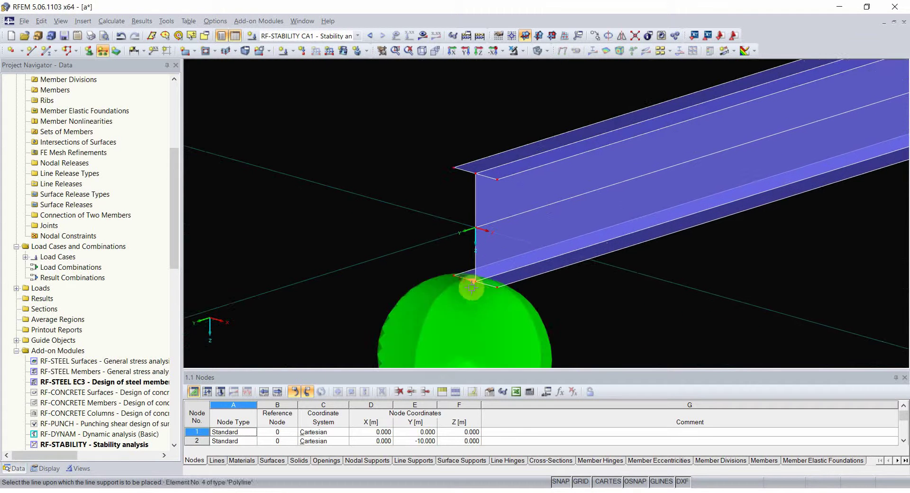
scroll(656, 301, down, 3)
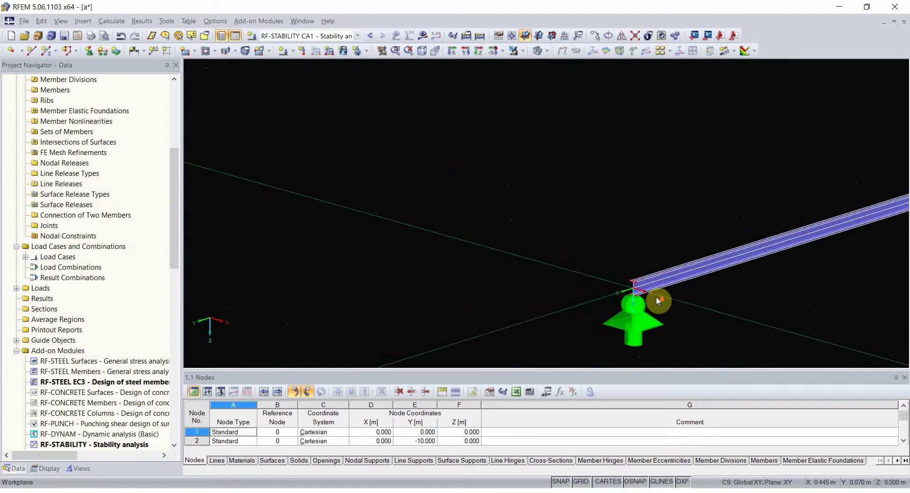
middle_drag(656, 301, 458, 273)
scroll(427, 269, down, 3)
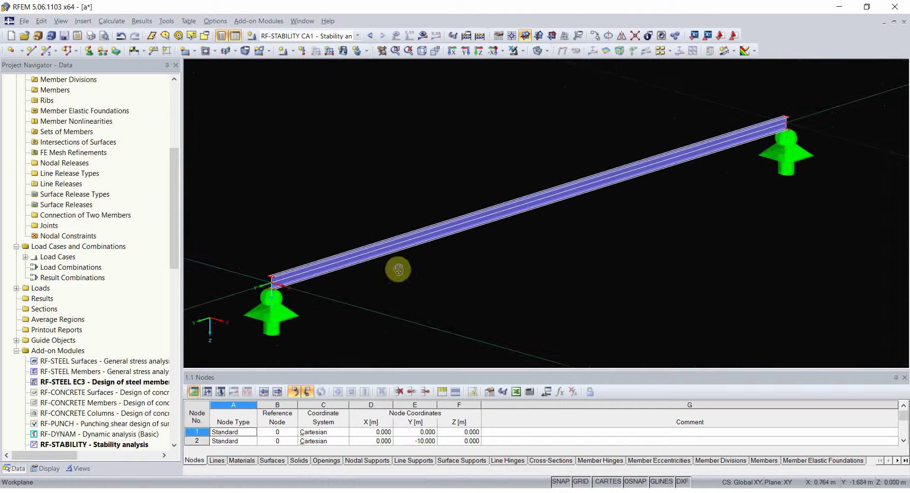
Calculate the RF-STABILITY CA1 stability analysis and show the display factors for the first eigenvector.
click(426, 37)
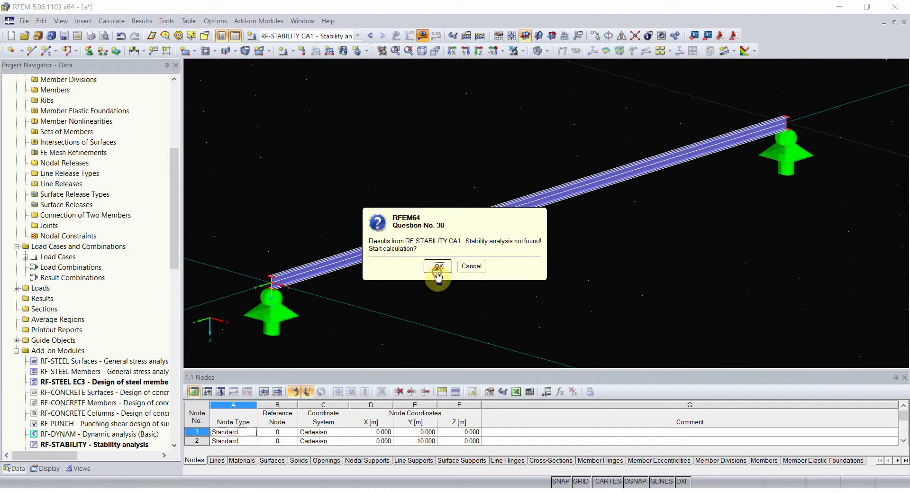
click(437, 272)
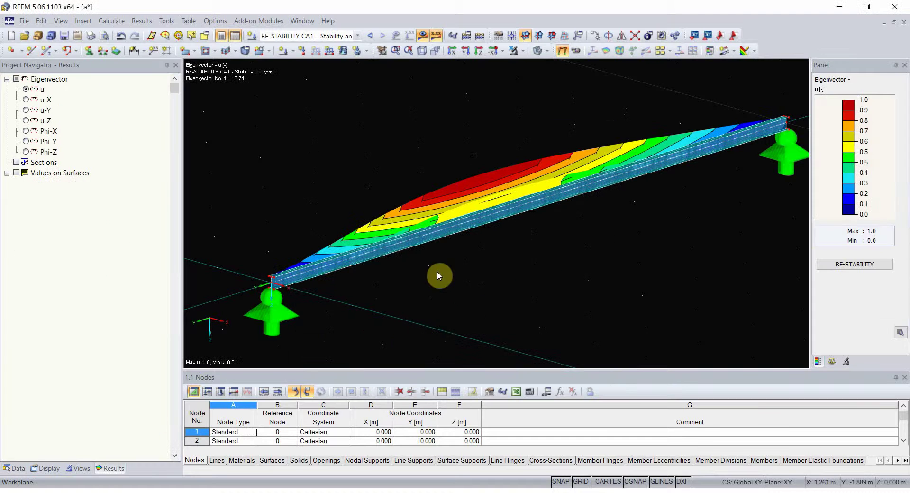
click(843, 362)
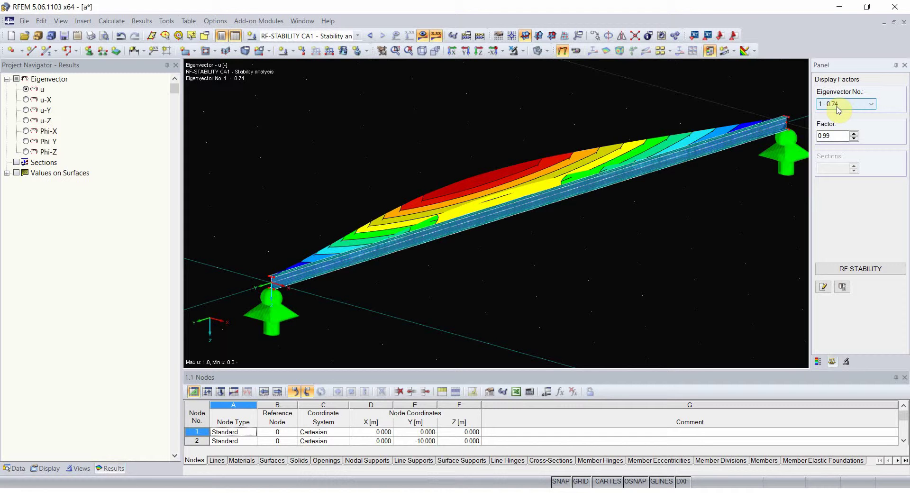
middle_drag(686, 239, 678, 246)
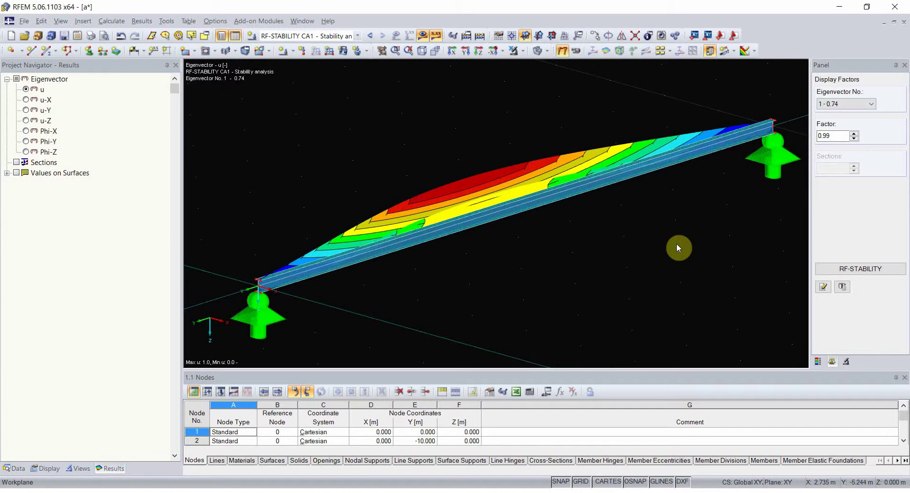